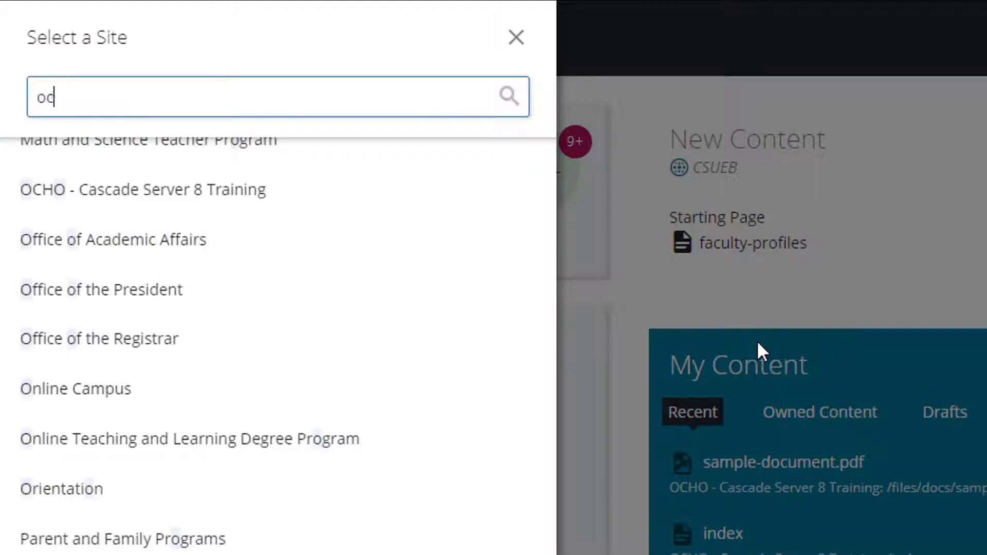
- Open sample-page in the OCHO - Cascade Server 8 Training site for editing
{"action": "left_click", "coordinate": [289, 169]}
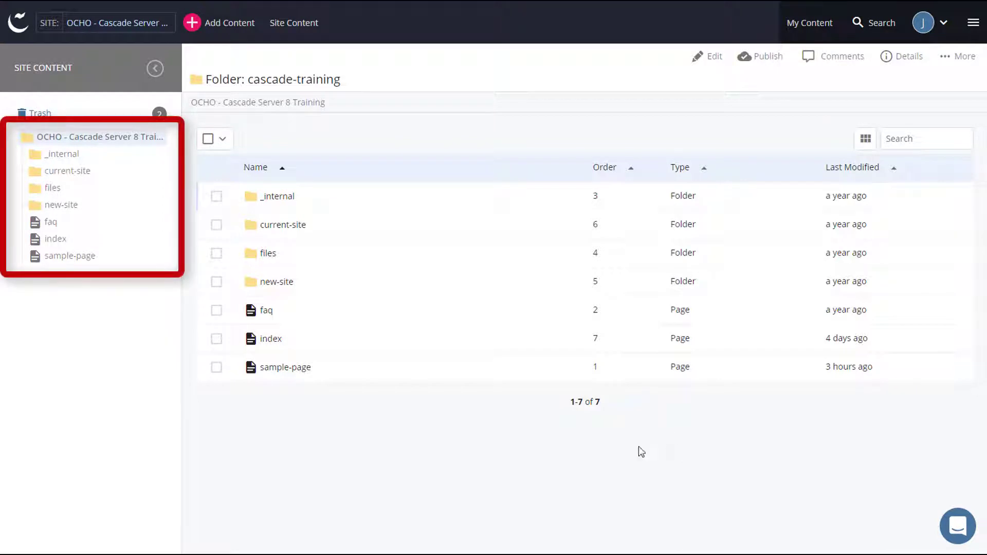
{"action": "left_click", "coordinate": [144, 254]}
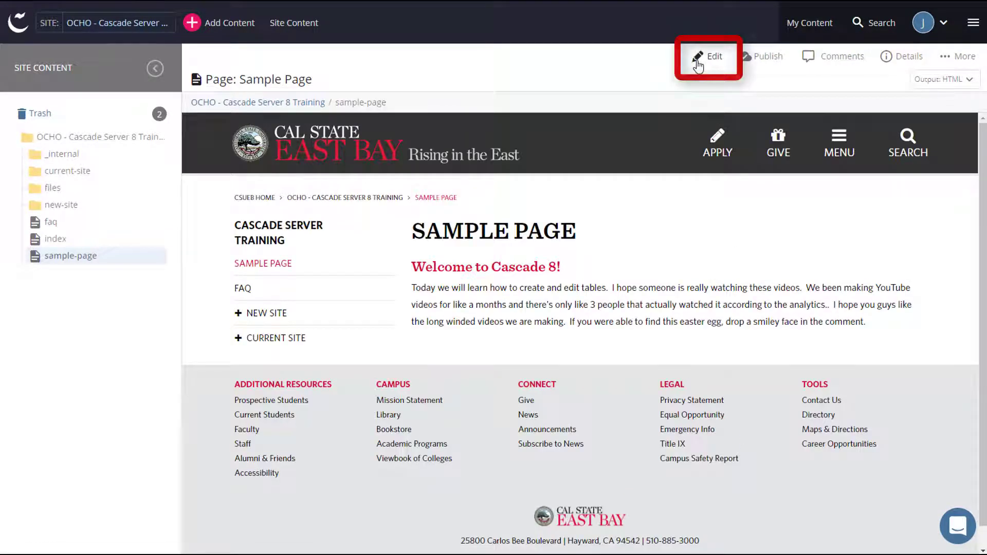
{"action": "left_click", "coordinate": [699, 59]}
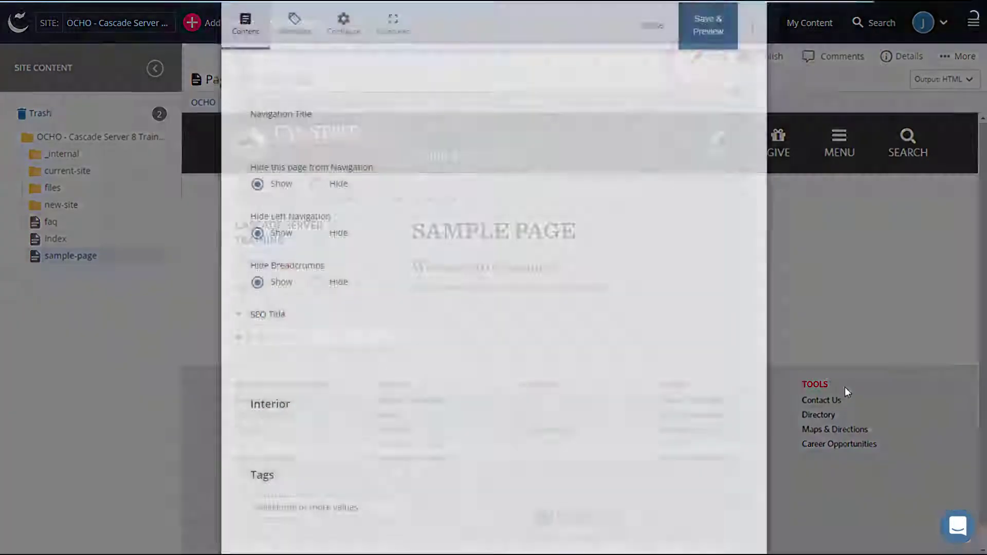
- Add a second Main section to the page's interior content and set its content type to Content Area
{"action": "scroll", "coordinate": [844, 387], "scroll_direction": "down", "scroll_amount": 7}
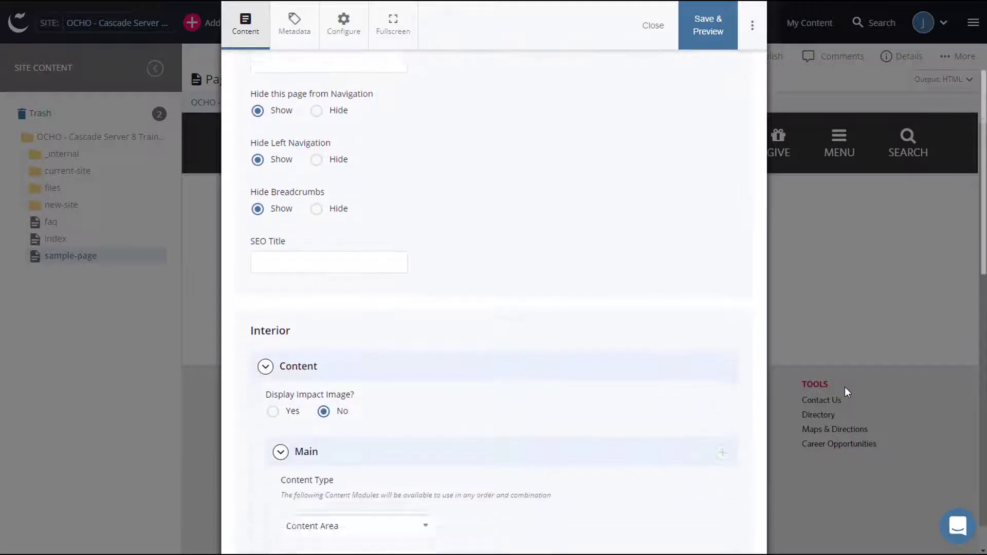
{"action": "scroll", "coordinate": [845, 386], "scroll_direction": "down", "scroll_amount": 3}
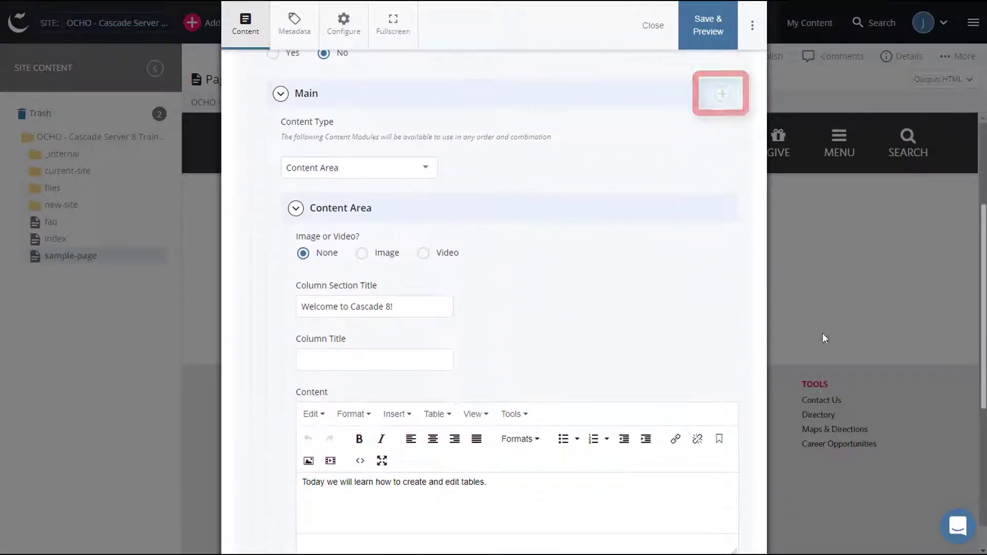
{"action": "left_click", "coordinate": [722, 98]}
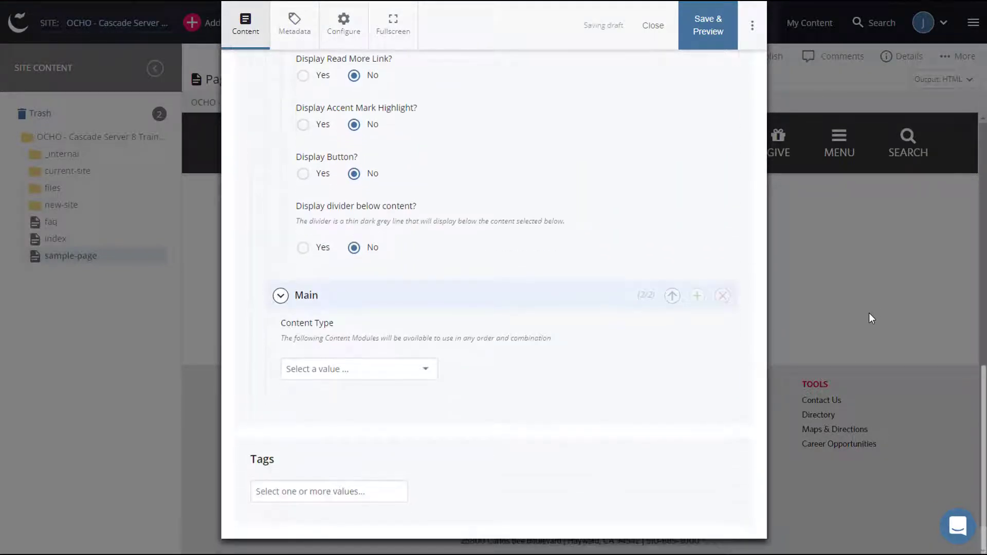
{"action": "left_click", "coordinate": [422, 368]}
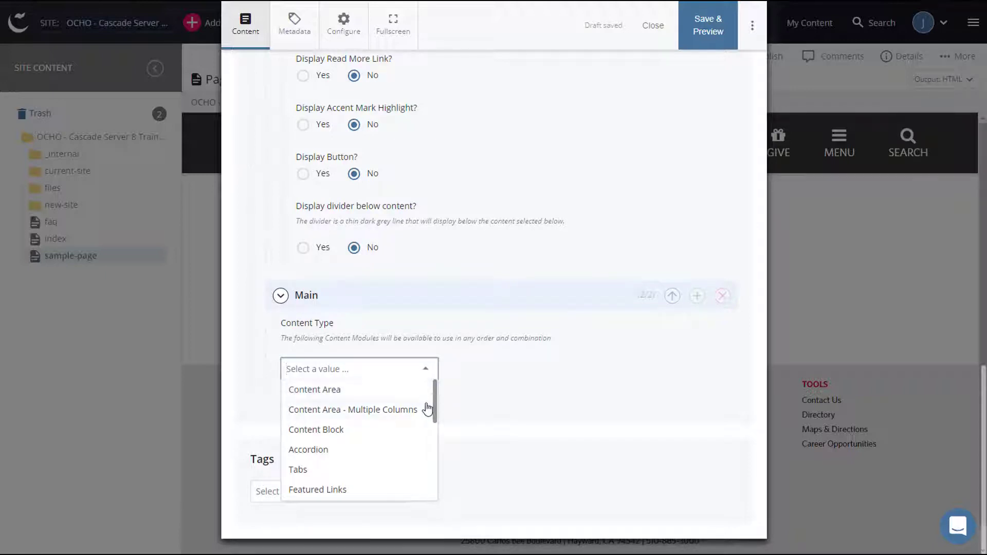
{"action": "left_click", "coordinate": [411, 394]}
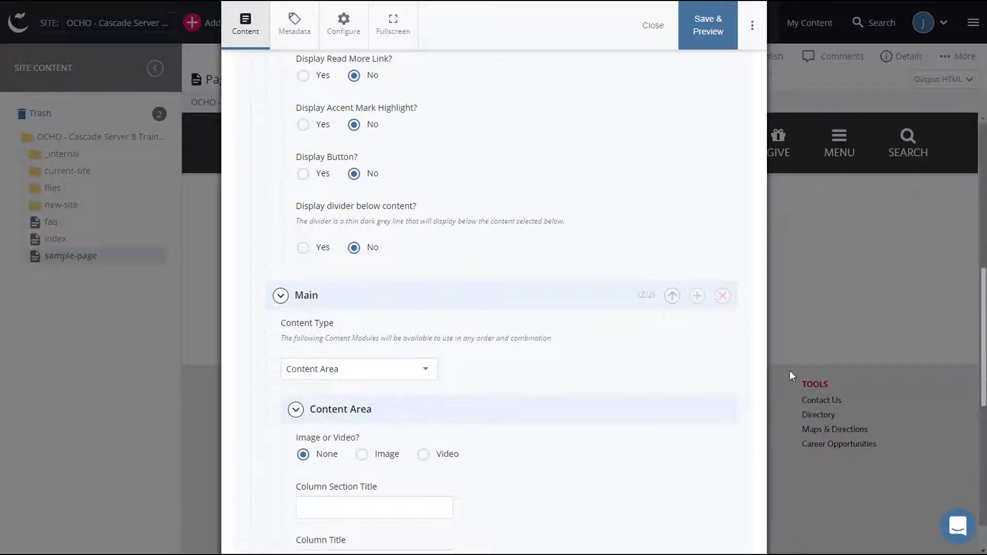
- Insert a 3 x 3 table into the Content editor of the new content area
{"action": "scroll", "coordinate": [853, 367], "scroll_direction": "down", "scroll_amount": 5}
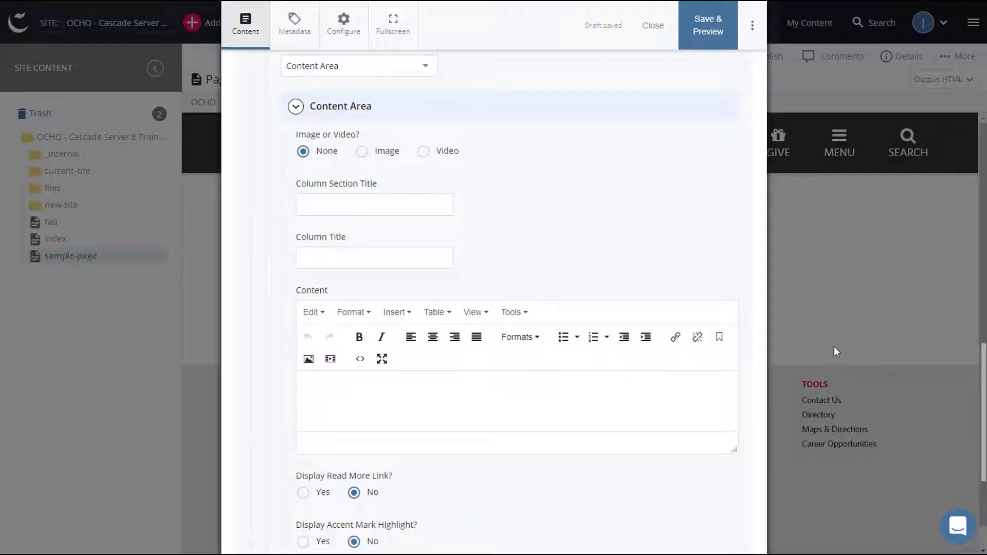
{"action": "scroll", "coordinate": [829, 348], "scroll_direction": "down", "scroll_amount": 3}
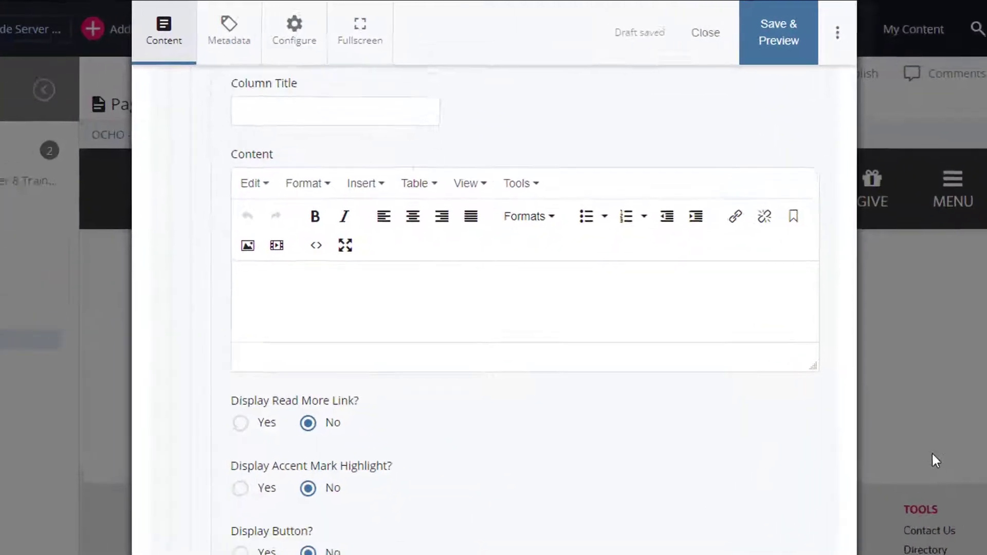
{"action": "scroll", "coordinate": [932, 454], "scroll_direction": "down", "scroll_amount": 2}
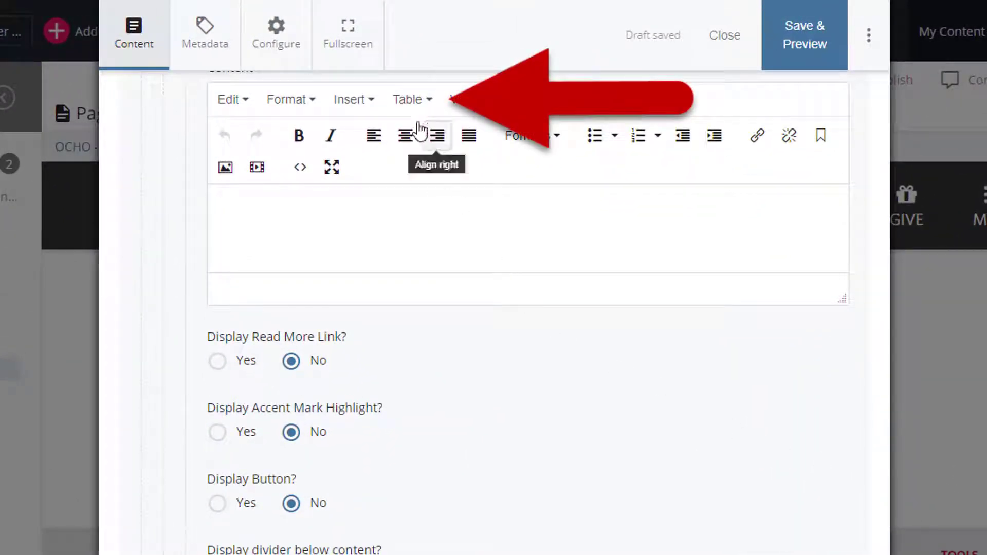
{"action": "left_click", "coordinate": [412, 108]}
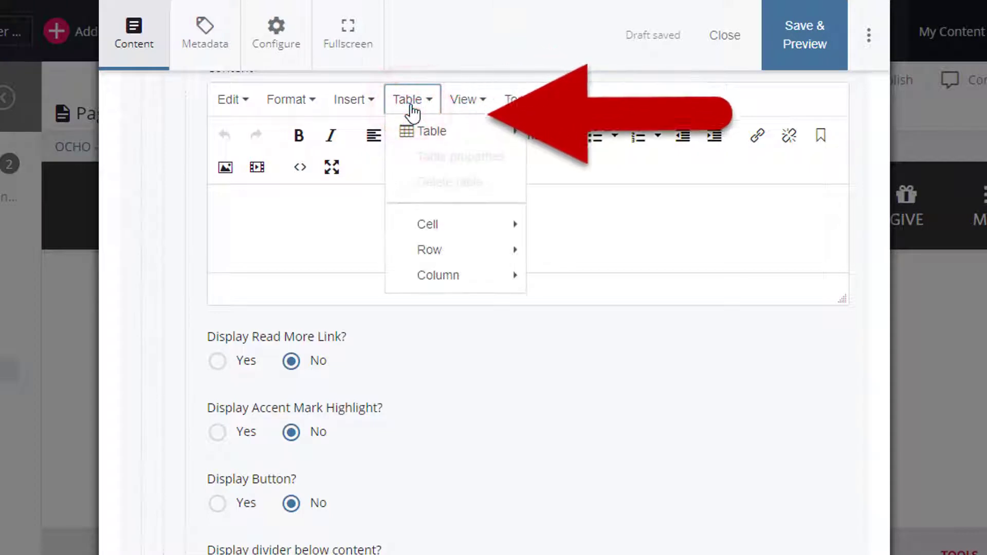
{"action": "mouse_move", "coordinate": [411, 139]}
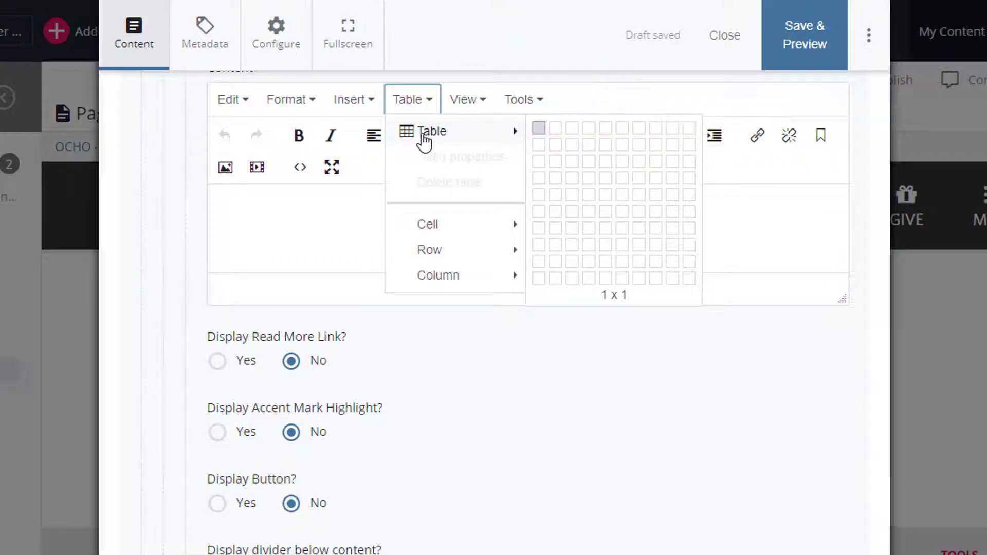
{"action": "left_click", "coordinate": [574, 162]}
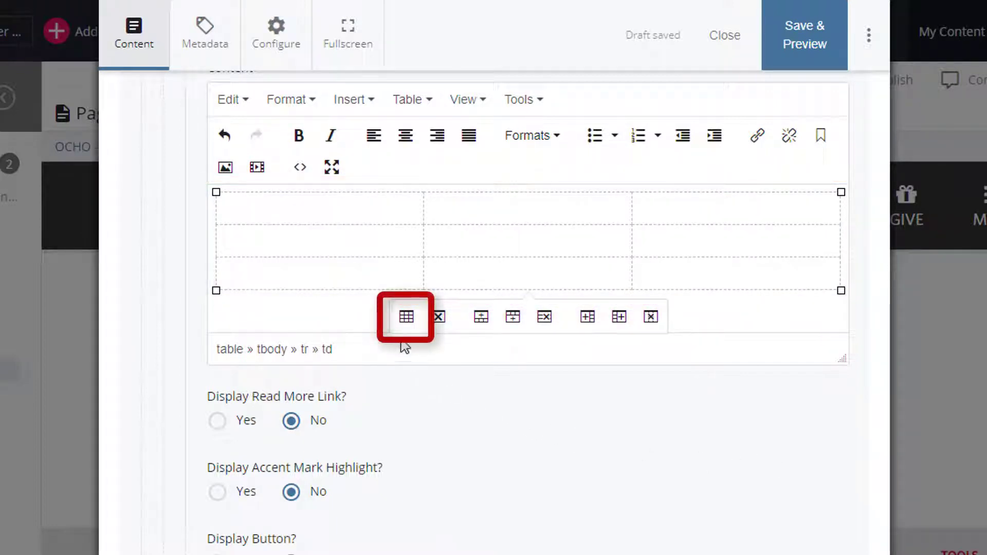
- Enable the table's caption and enter Office Hours as its text
{"action": "left_click", "coordinate": [404, 319]}
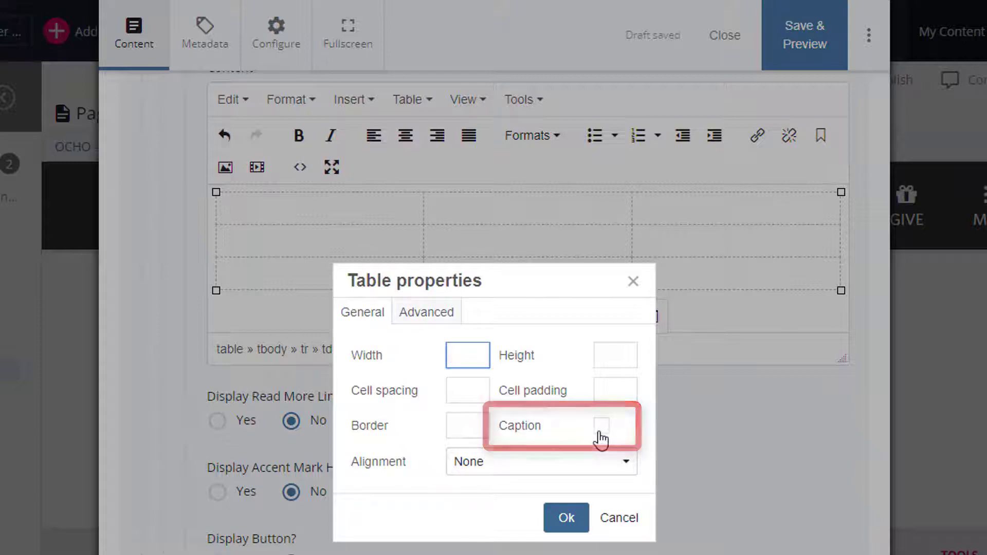
{"action": "left_click", "coordinate": [600, 433]}
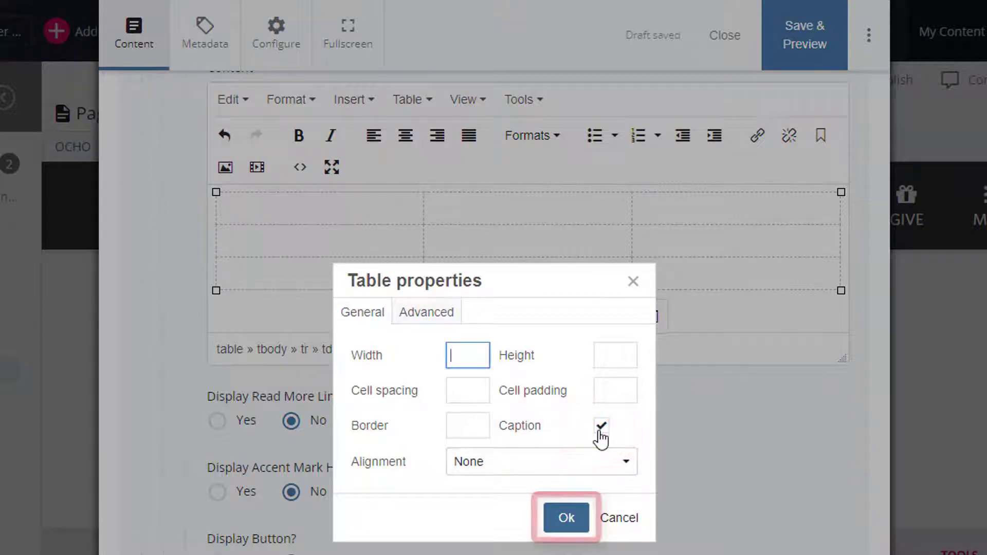
{"action": "left_click", "coordinate": [562, 526]}
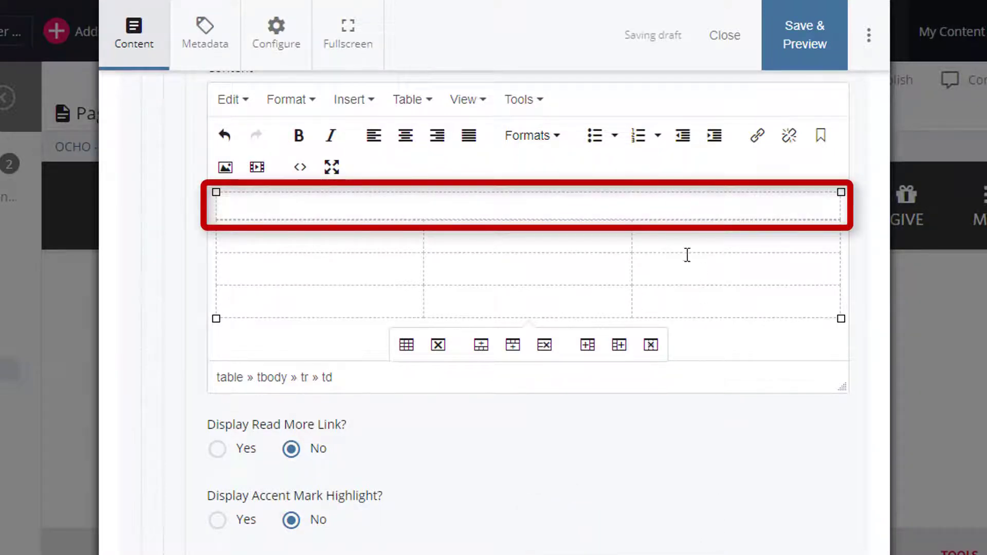
{"action": "left_click", "coordinate": [665, 211]}
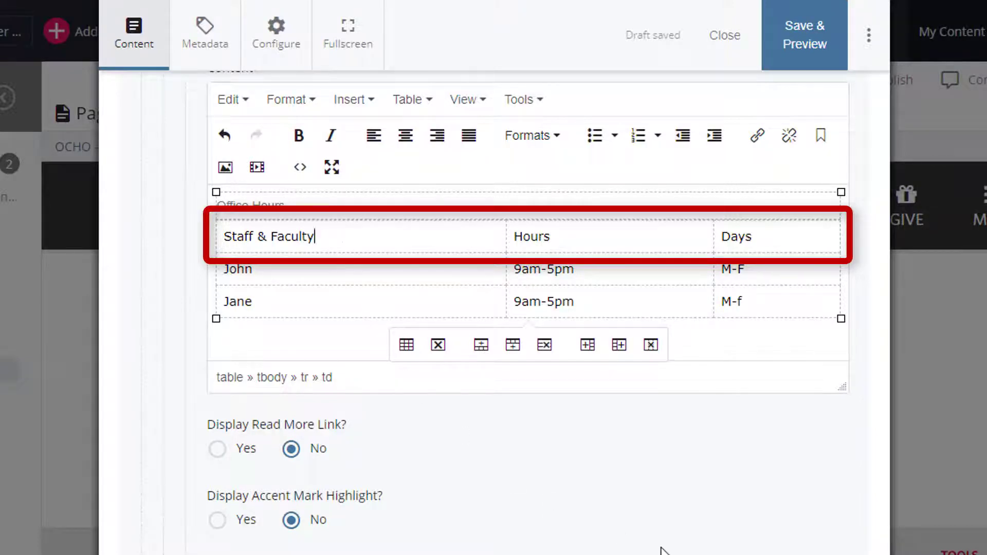
- Set the row type of the Staff & Faculty, Hours and Days row to Header
{"action": "left_click", "coordinate": [423, 104]}
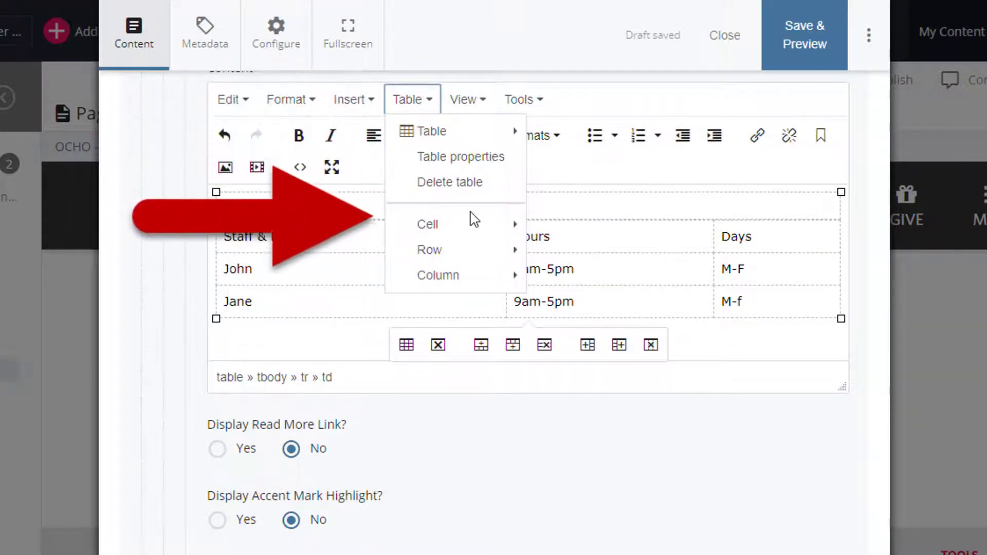
{"action": "mouse_move", "coordinate": [493, 262]}
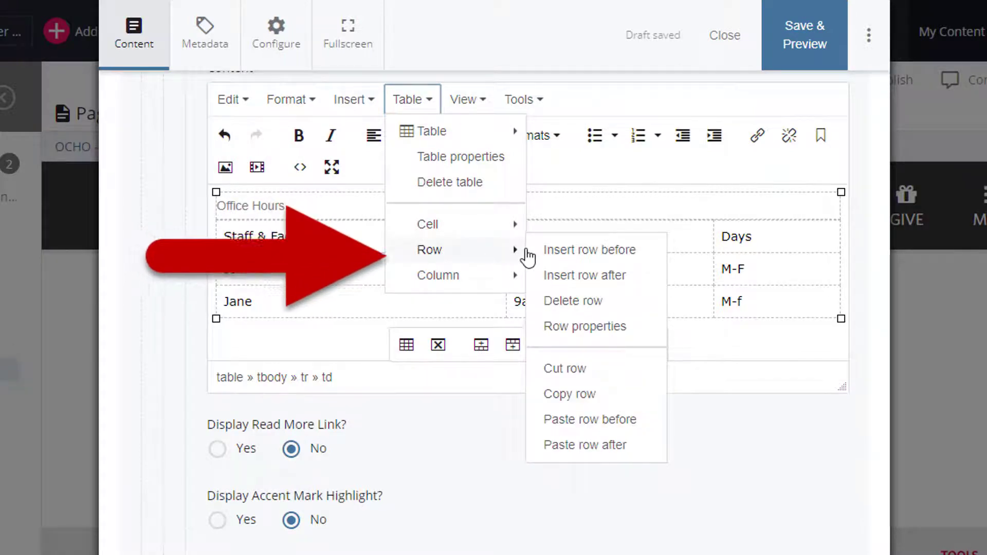
{"action": "left_click", "coordinate": [627, 330]}
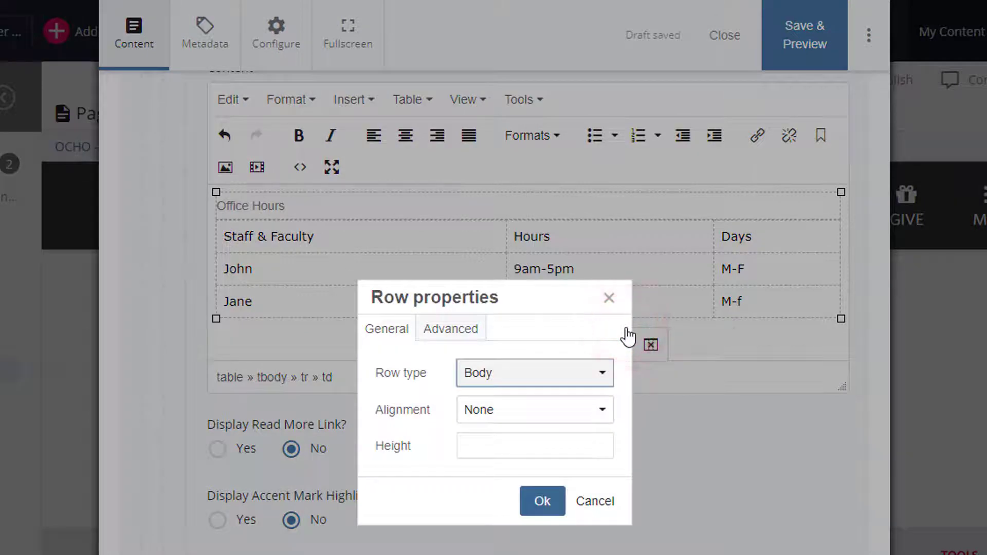
{"action": "left_click", "coordinate": [601, 373]}
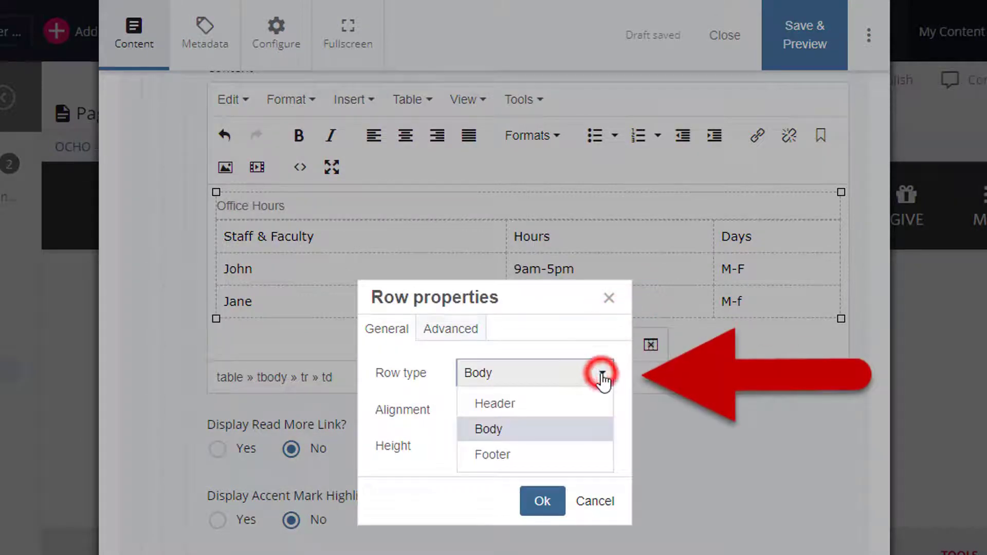
{"action": "left_click", "coordinate": [577, 407]}
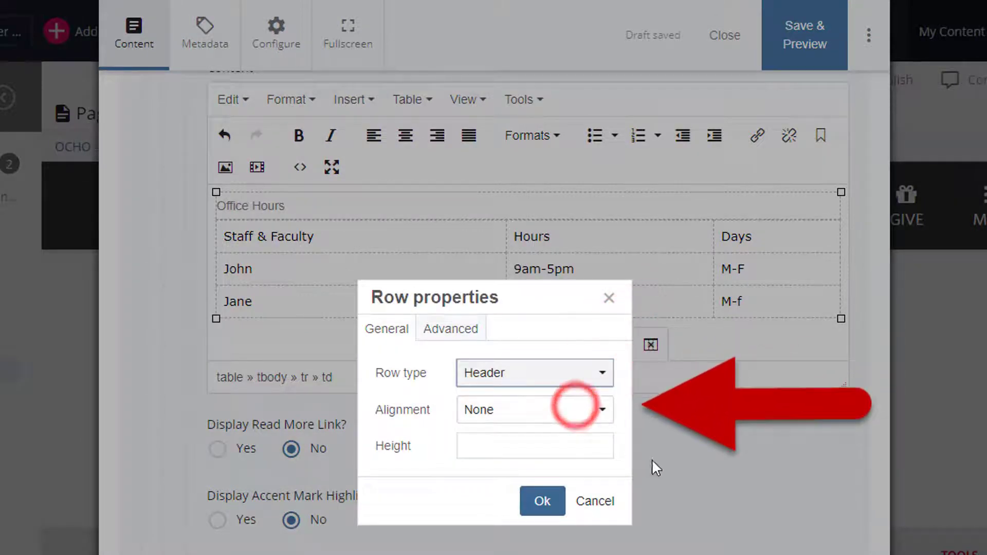
{"action": "left_click", "coordinate": [541, 503]}
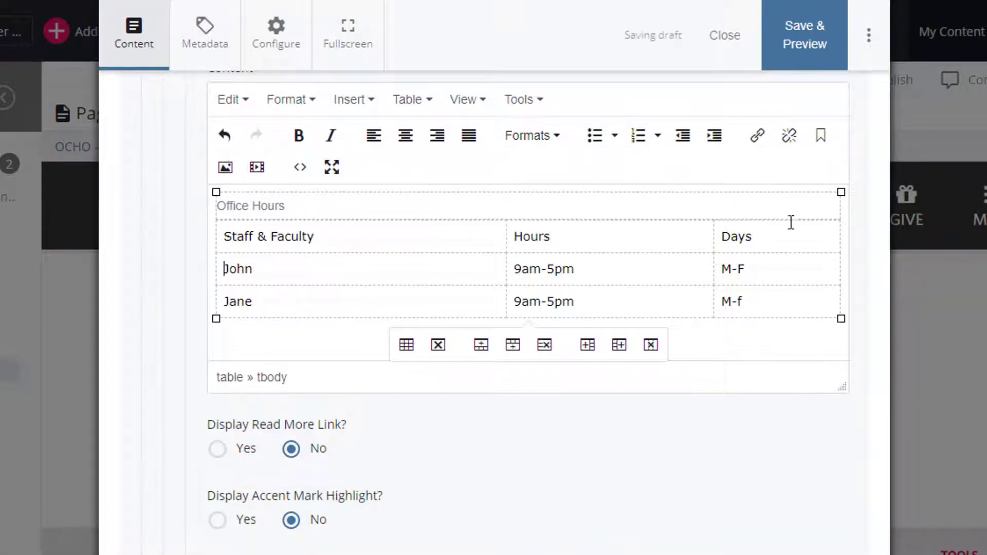
- Change the cell type of all three cells in the table's heading row to Header cell
{"action": "left_click_drag", "start_coordinate": [782, 236], "coordinate": [443, 222]}
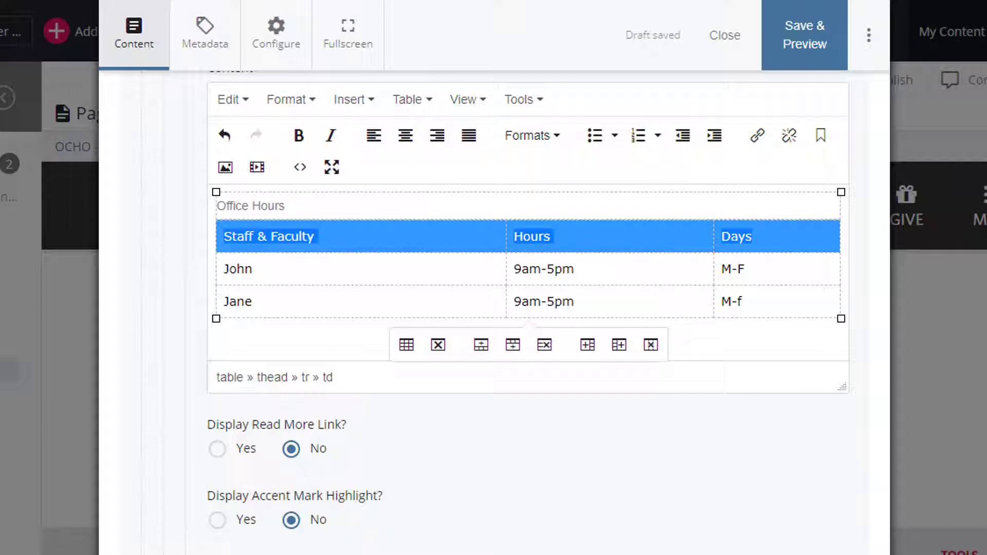
{"action": "left_click", "coordinate": [407, 110]}
{"action": "mouse_move", "coordinate": [427, 225]}
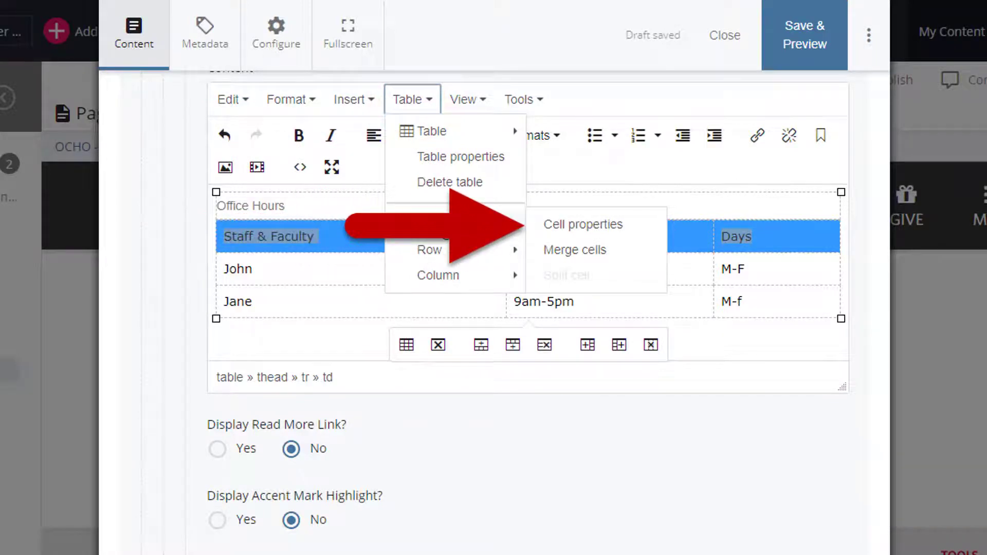
{"action": "left_click", "coordinate": [610, 226]}
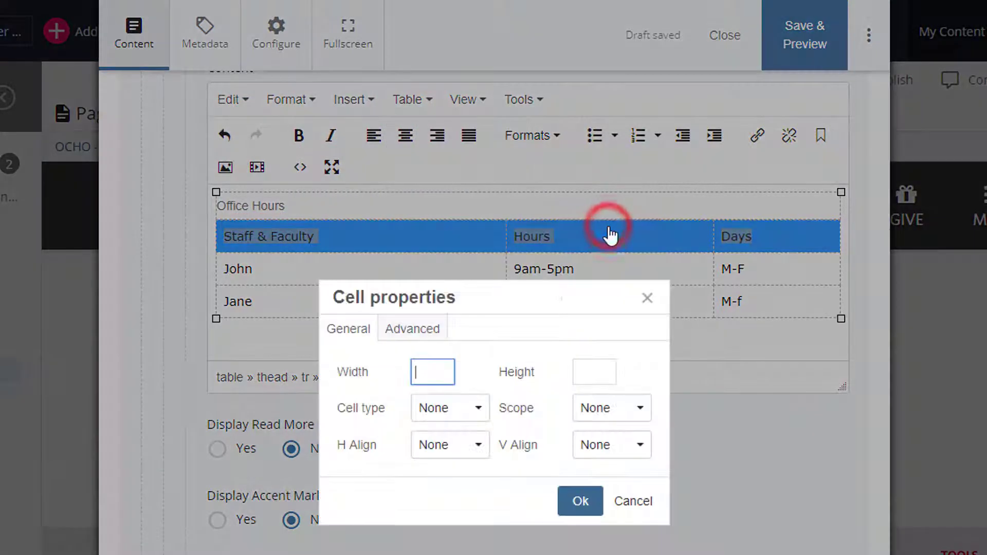
{"action": "left_click", "coordinate": [484, 412]}
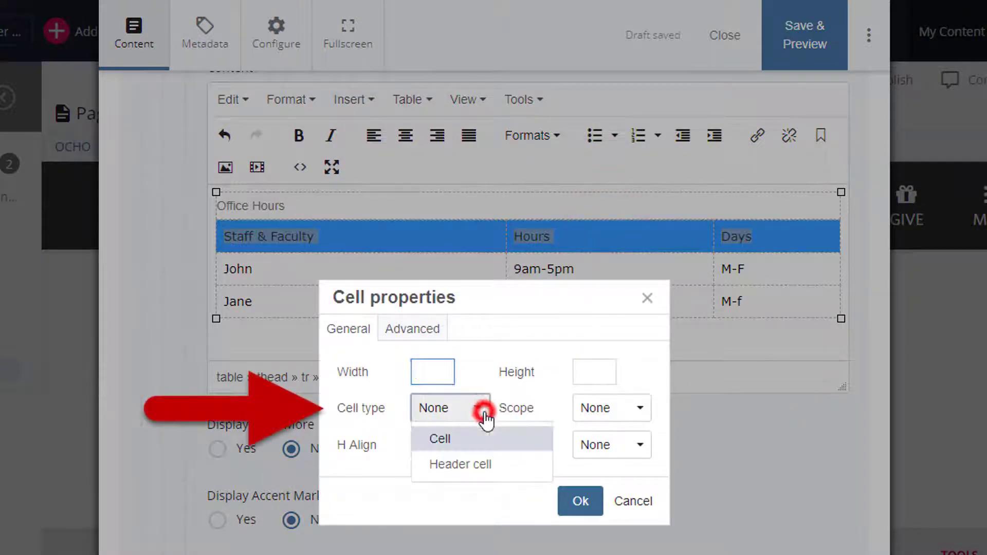
{"action": "left_click", "coordinate": [497, 464]}
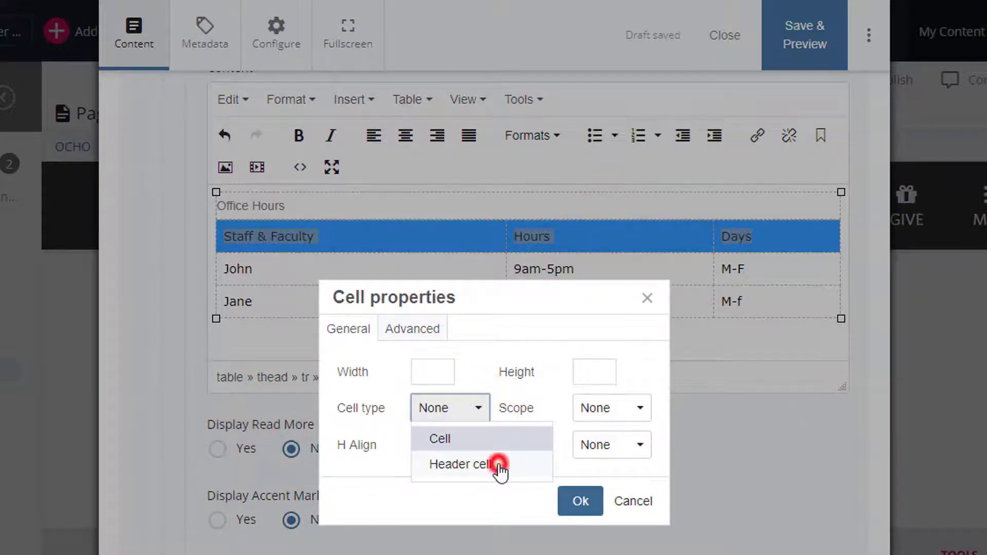
{"action": "left_click", "coordinate": [580, 502]}
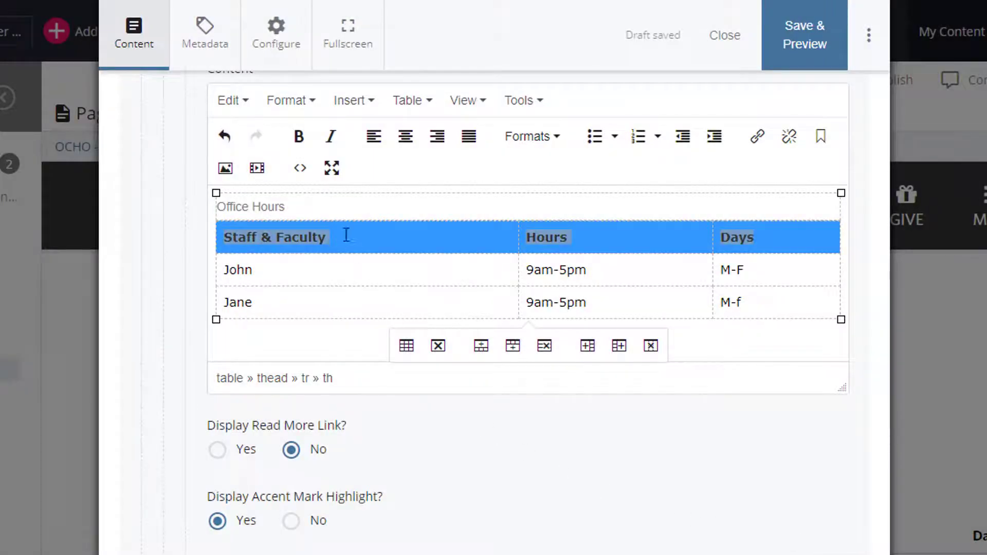
- Apply the custom table table-striped format to the entire Office Hours table, and save and preview the draft
{"action": "left_click", "coordinate": [337, 208]}
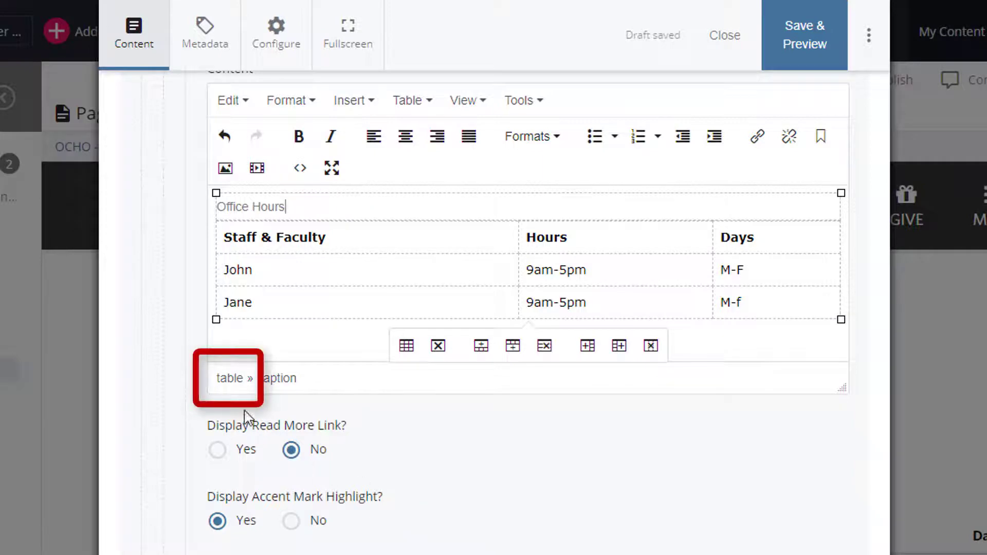
{"action": "left_click", "coordinate": [230, 379]}
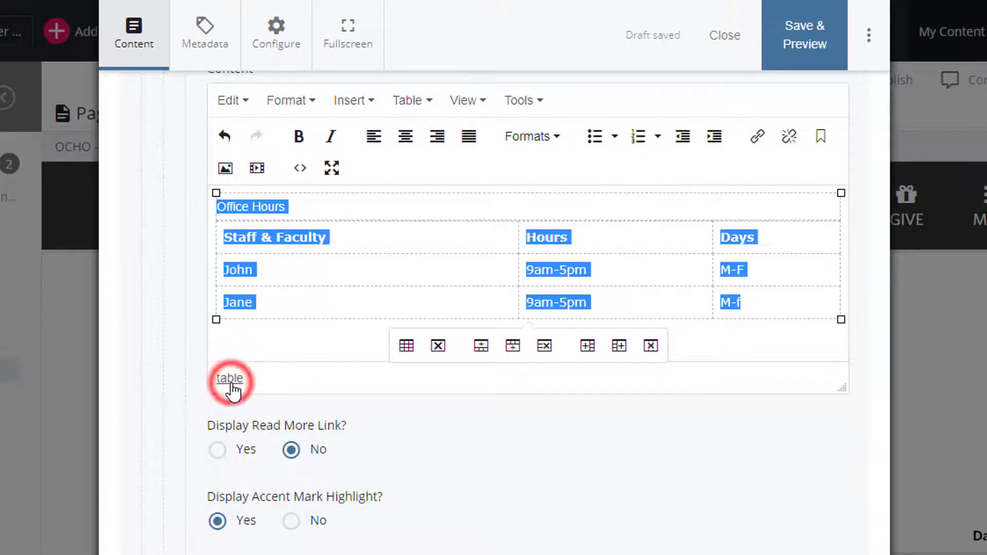
{"action": "left_click", "coordinate": [315, 103]}
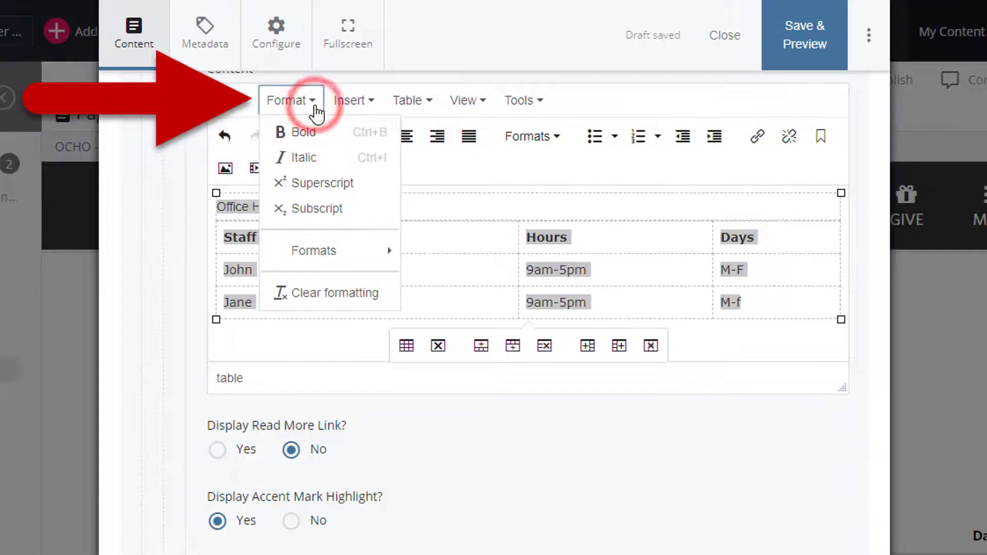
{"action": "mouse_move", "coordinate": [350, 255]}
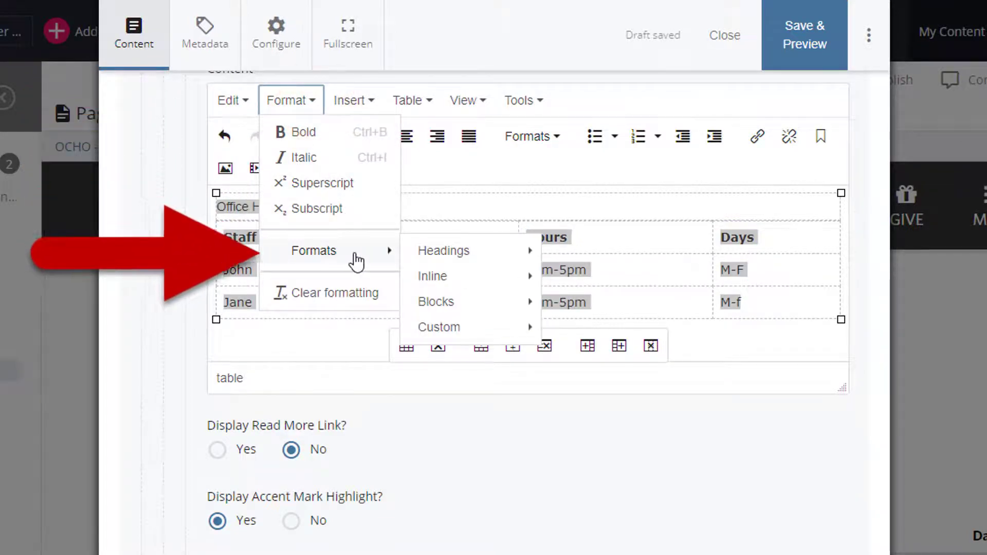
{"action": "mouse_move", "coordinate": [463, 311]}
{"action": "mouse_move", "coordinate": [463, 329]}
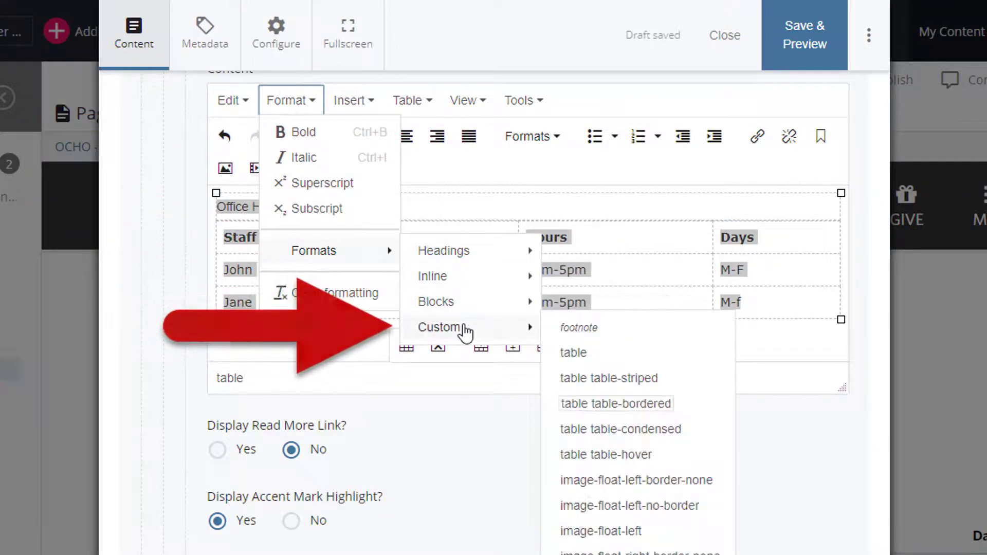
{"action": "left_click", "coordinate": [688, 388]}
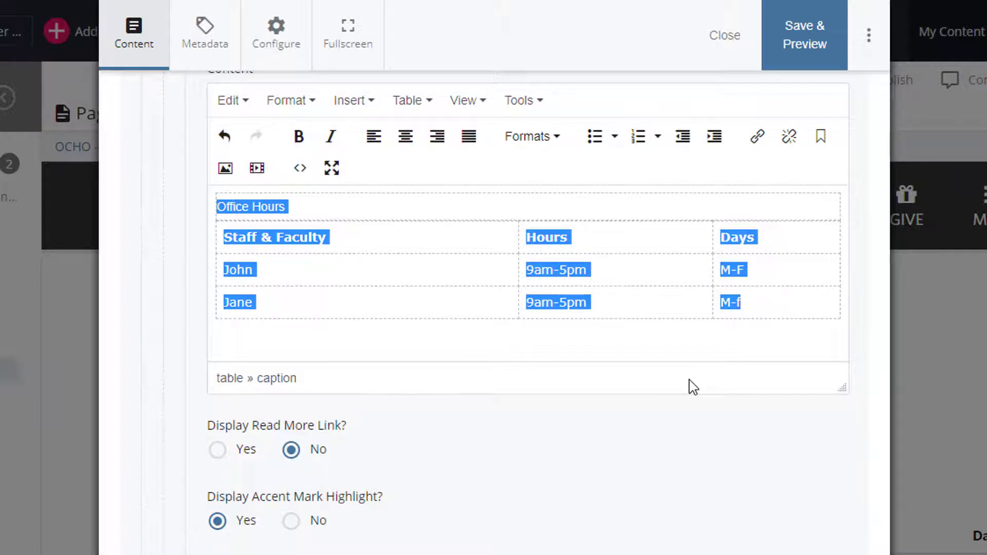
{"action": "left_click", "coordinate": [805, 35]}
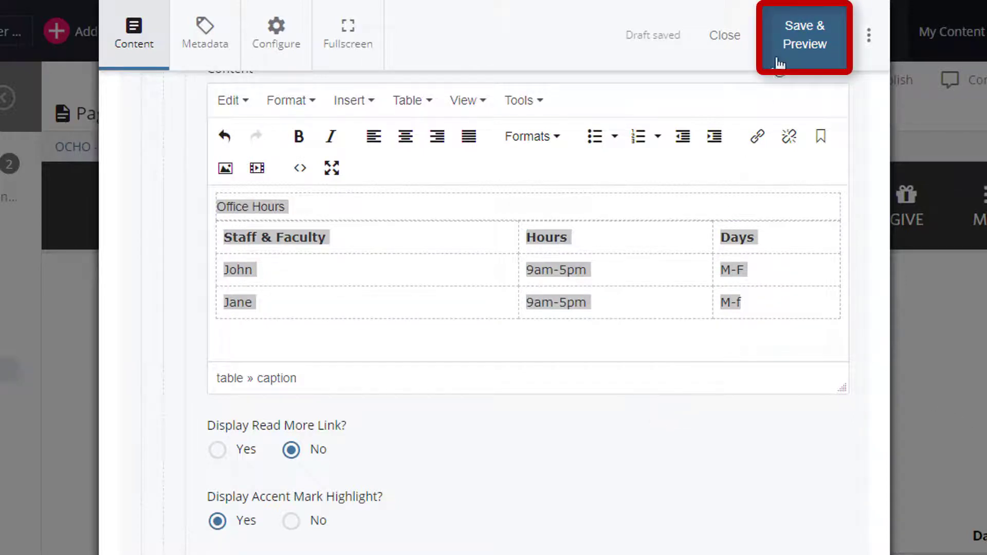
{"action": "left_click", "coordinate": [787, 34]}
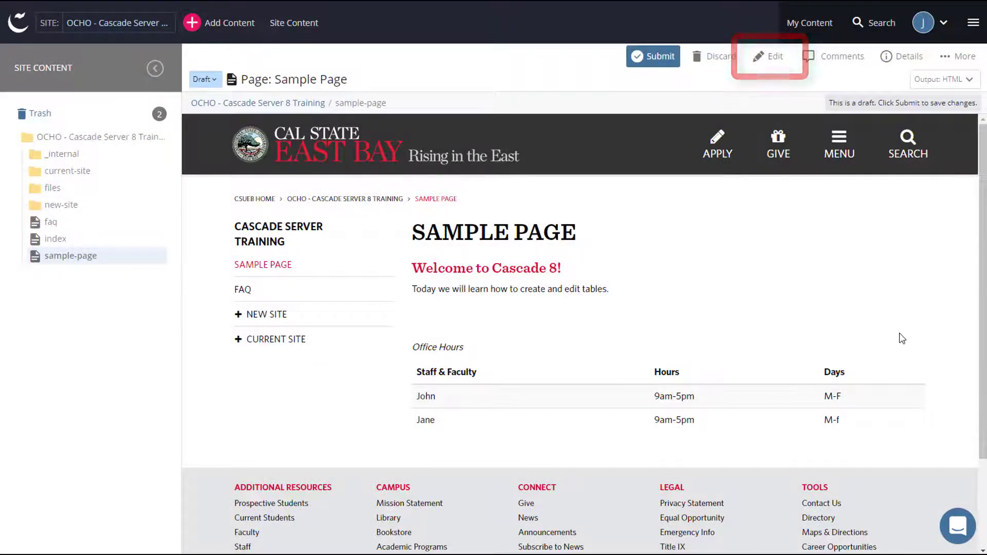
- Reopen the sample page for editing and insert a column after the Hours column of the Office Hours table
{"action": "left_click", "coordinate": [771, 57]}
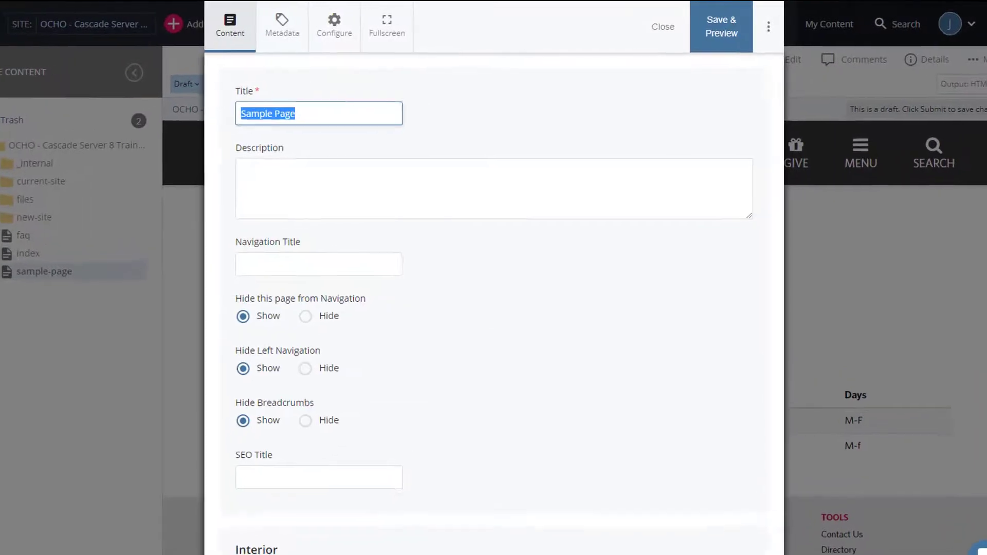
{"action": "scroll", "coordinate": [494, 309], "scroll_direction": "down", "scroll_amount": 15}
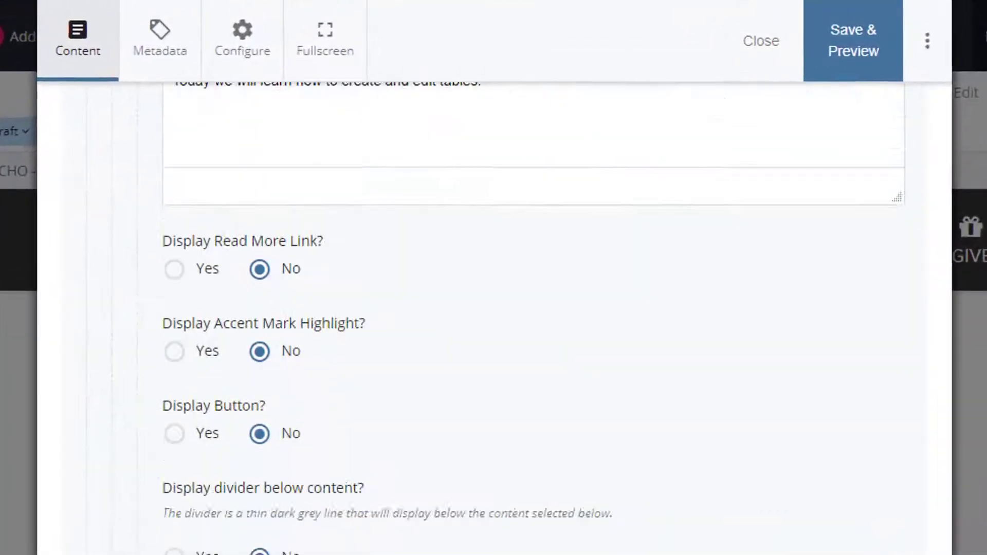
{"action": "scroll", "coordinate": [536, 318], "scroll_direction": "down", "scroll_amount": 5}
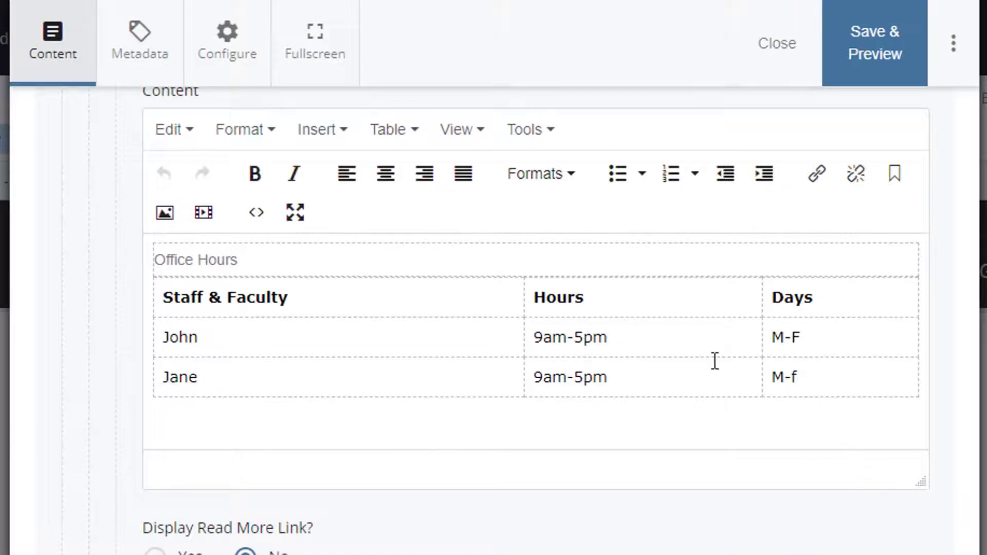
{"action": "left_click", "coordinate": [674, 330]}
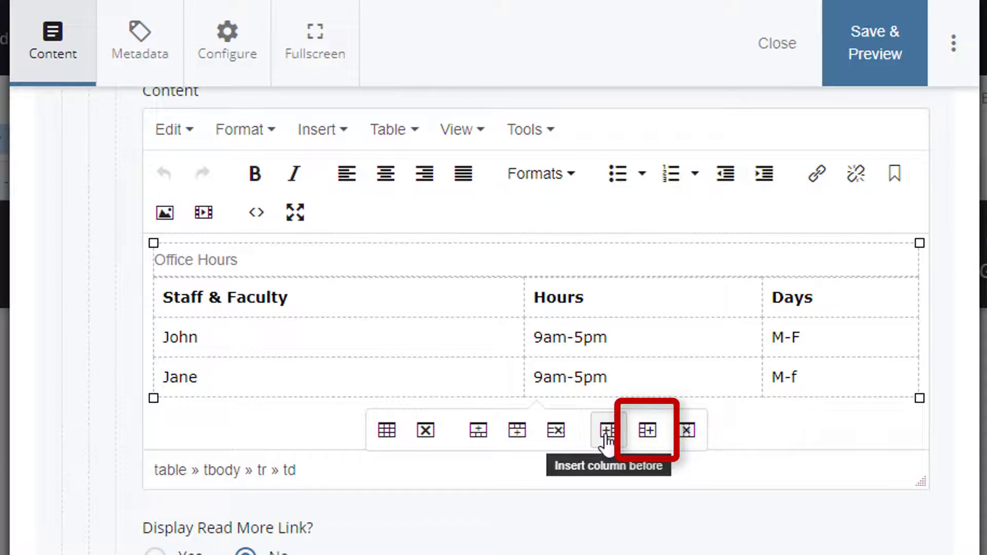
{"action": "left_click", "coordinate": [641, 432]}
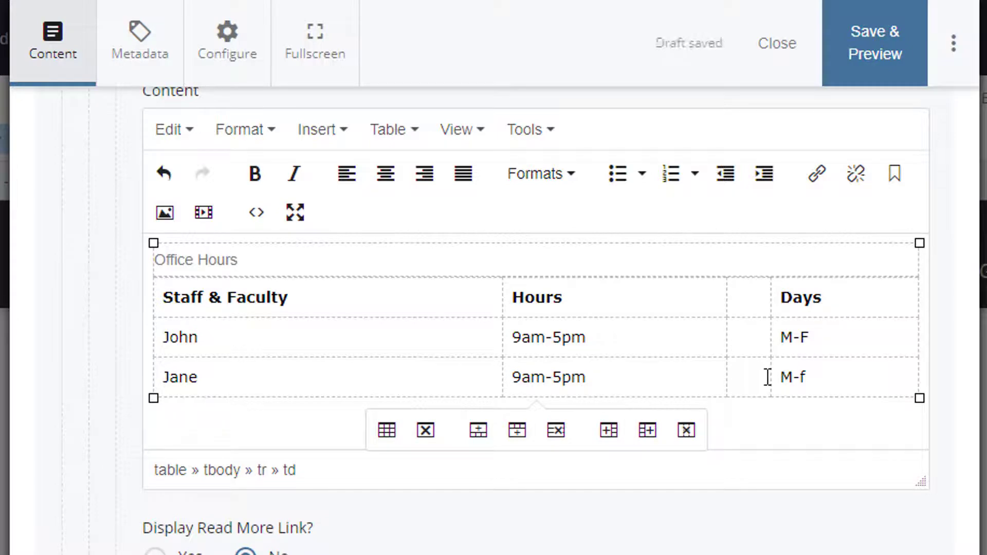
- Fill the new column with the heading Lunch and the times 1pm-2pm and 12pm-1pm in the two rows below it
{"action": "left_click", "coordinate": [739, 297]}
{"action": "type", "text": "Lunch"}
{"action": "key", "text": "Down"}
{"action": "type", "text": "1pm"}
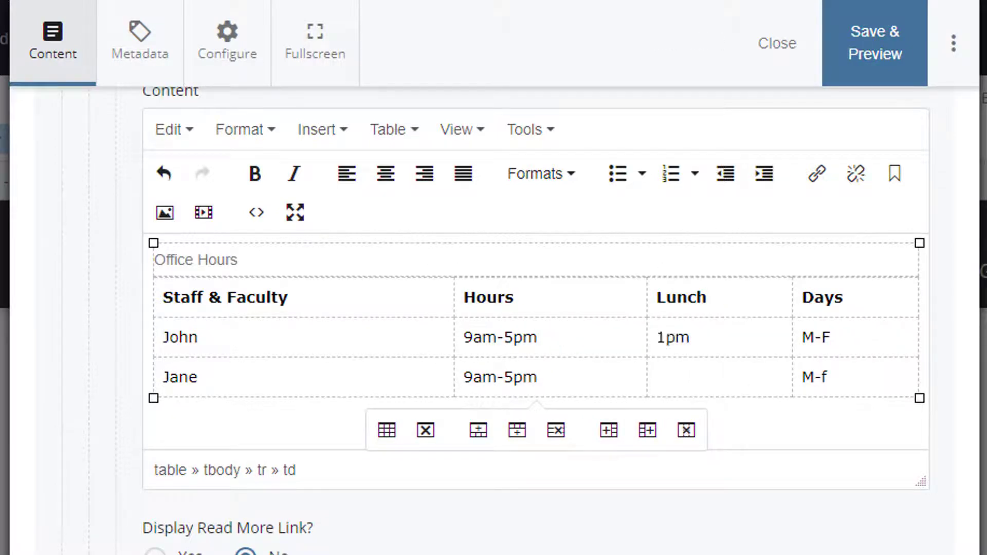
{"action": "type", "text": "-2pm"}
{"action": "left_click", "coordinate": [749, 385]}
{"action": "type", "text": "12pm-1pm"}
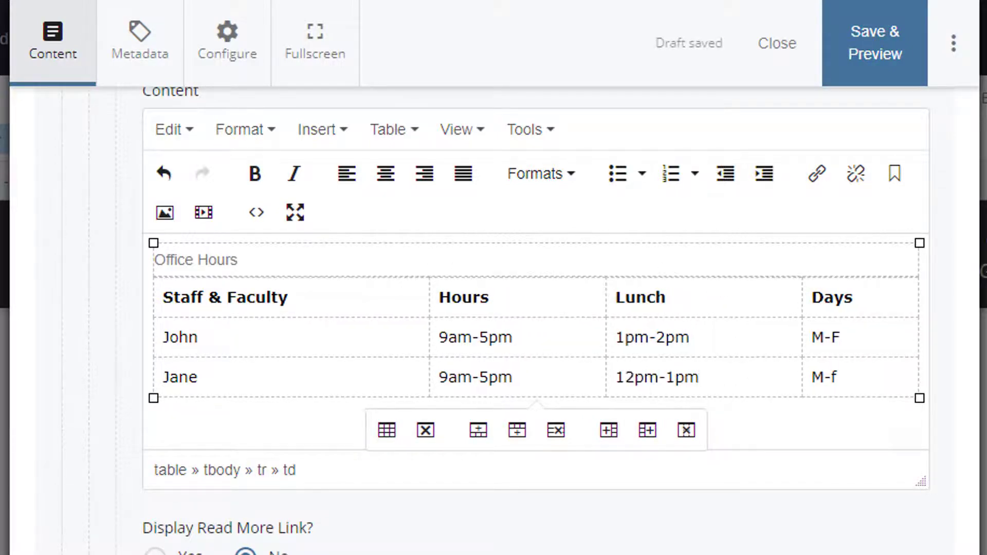
- Insert a row after the table's last row and enter a staff first name, 9am-5pm, 1:30pm-2:30pm and M-Thur
{"action": "left_click", "coordinate": [272, 380]}
{"action": "left_click", "coordinate": [518, 434]}
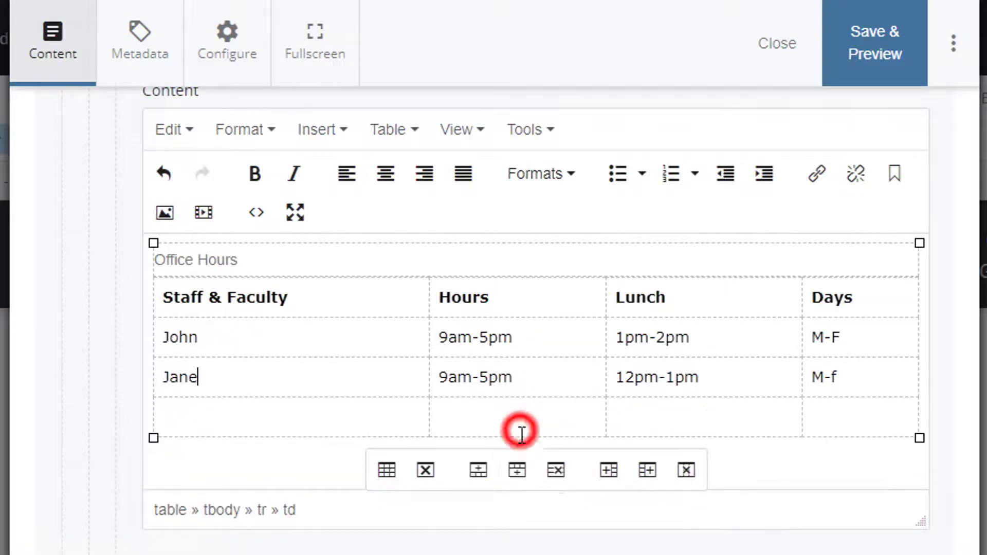
{"action": "left_click", "coordinate": [318, 426]}
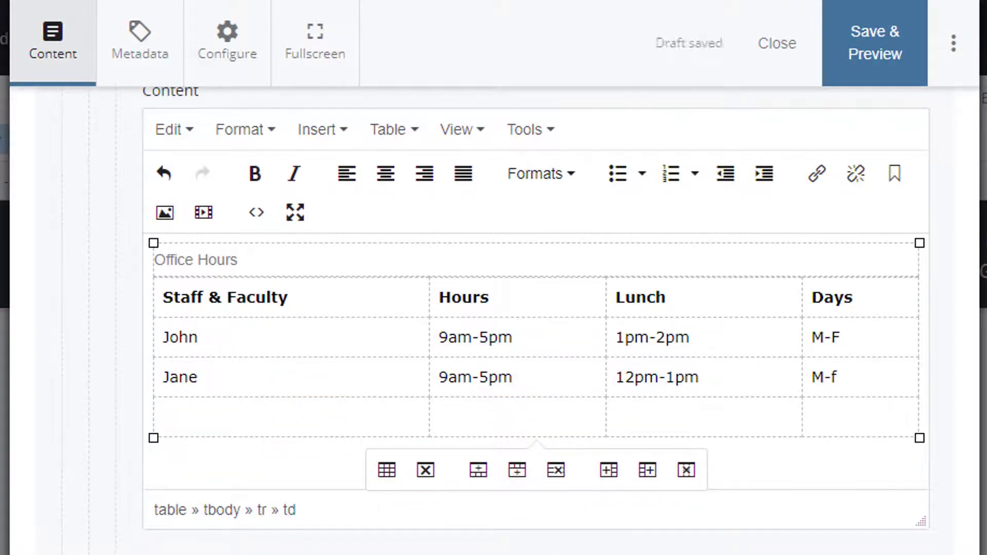
{"action": "type", "text": "Jacob"}
{"action": "key", "text": "Tab"}
{"action": "type", "text": "9am-5pm"}
{"action": "key", "text": "Tab"}
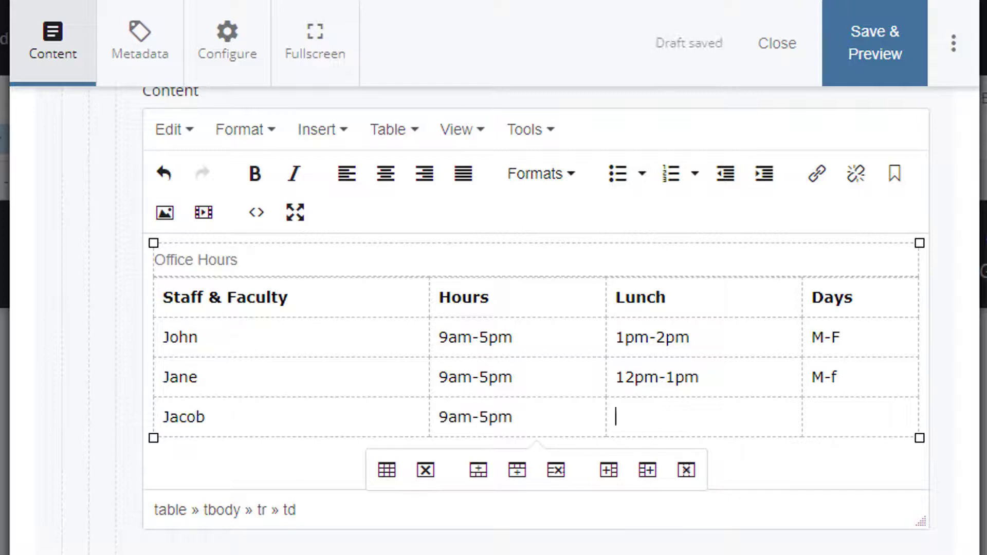
{"action": "type", "text": "1:30pm-2:30pm"}
{"action": "key", "text": "Tab"}
{"action": "type", "text": "M-Thur"}
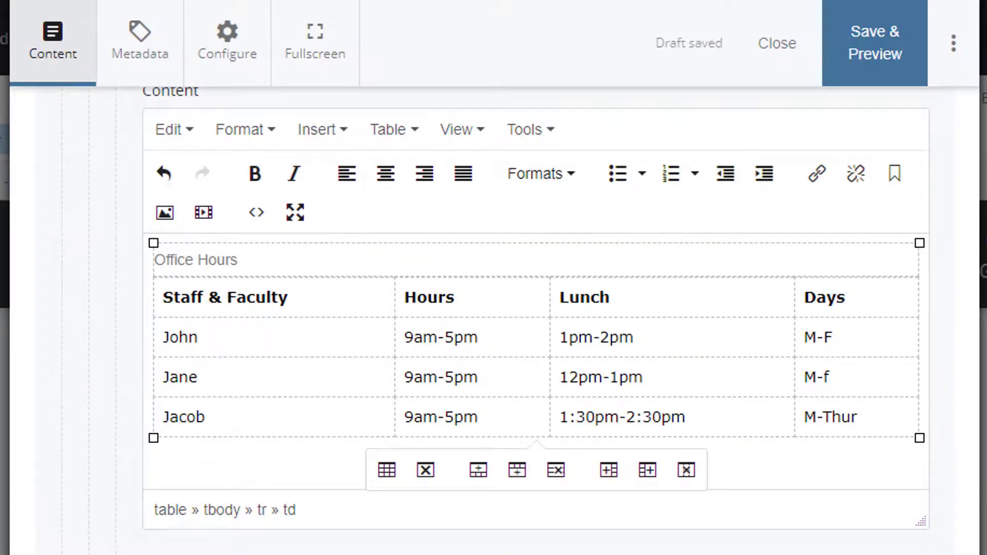
- Delete the last row with the M-Thur entry and the Lunch column from the Office Hours table
{"action": "left_click", "coordinate": [752, 417]}
{"action": "left_click", "coordinate": [556, 473]}
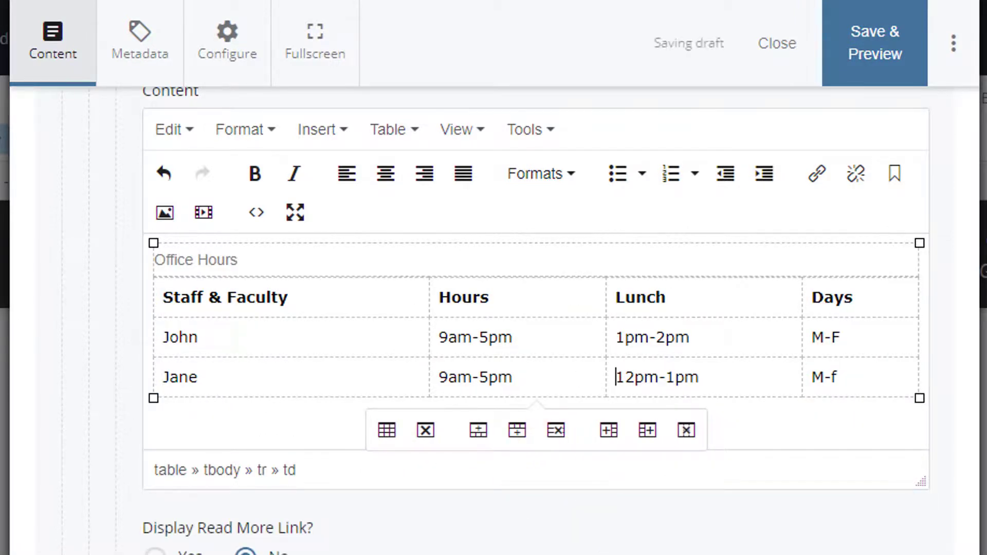
{"action": "left_click", "coordinate": [694, 339]}
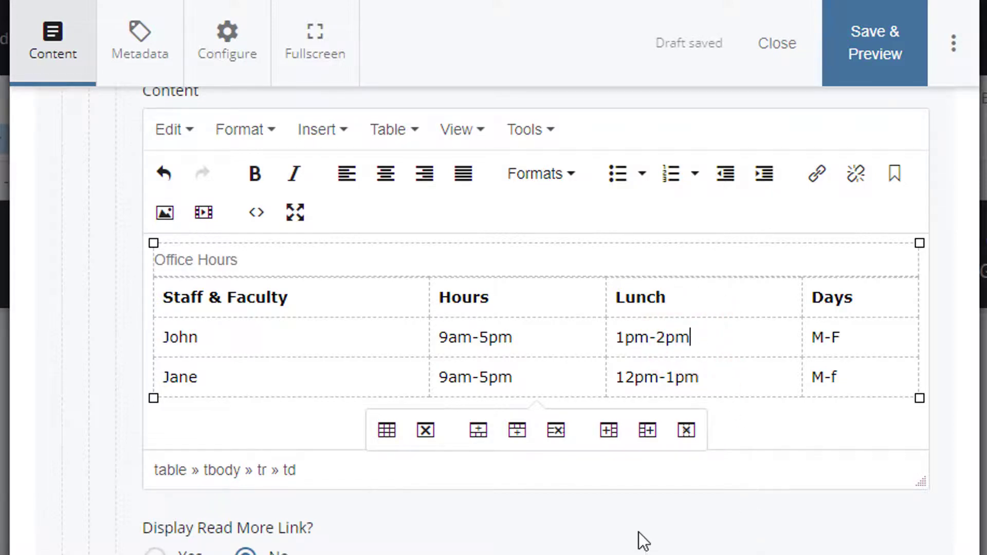
{"action": "left_click", "coordinate": [687, 431]}
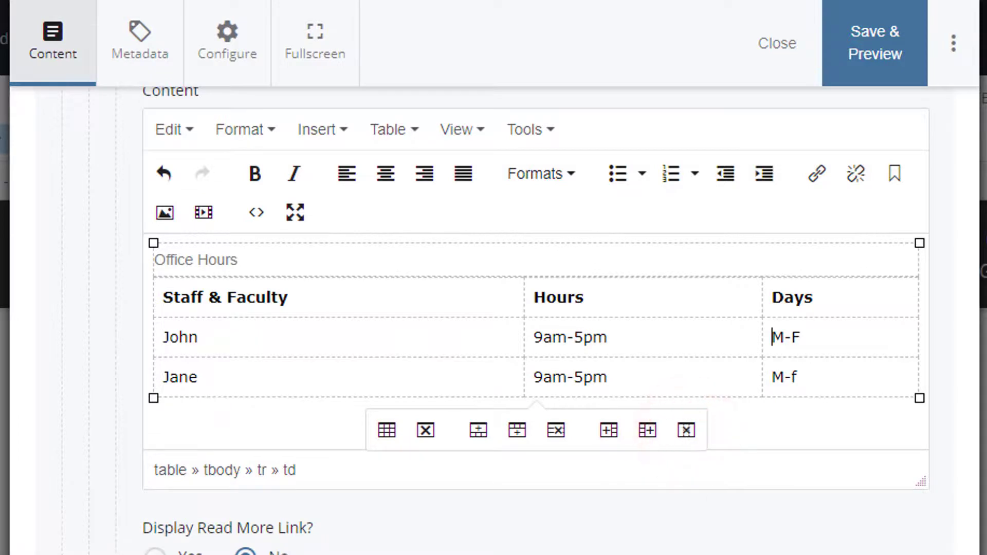
- Save and preview the page, and submit it to the content check with the comment "Create Staff and Faculty hours."
{"action": "left_click", "coordinate": [842, 47]}
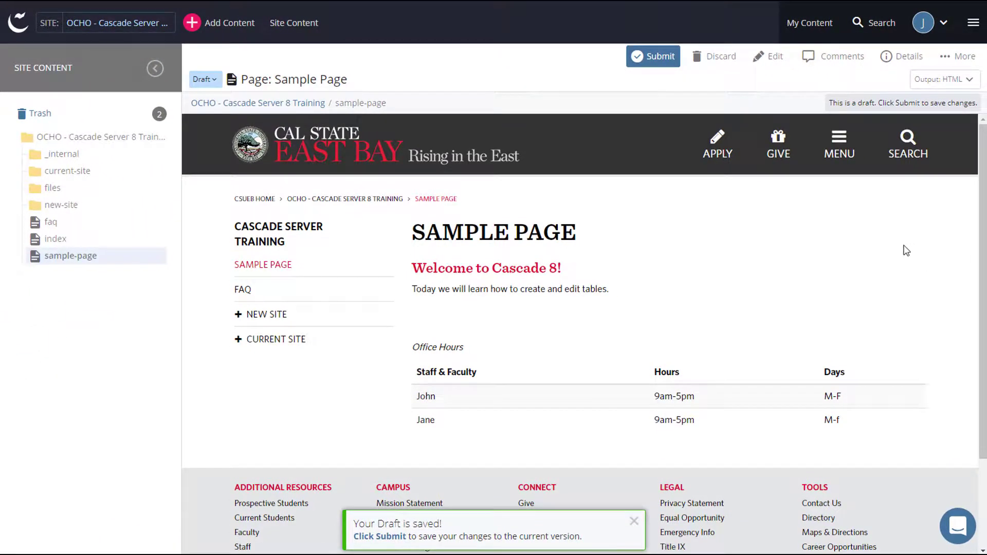
{"action": "left_click", "coordinate": [648, 61]}
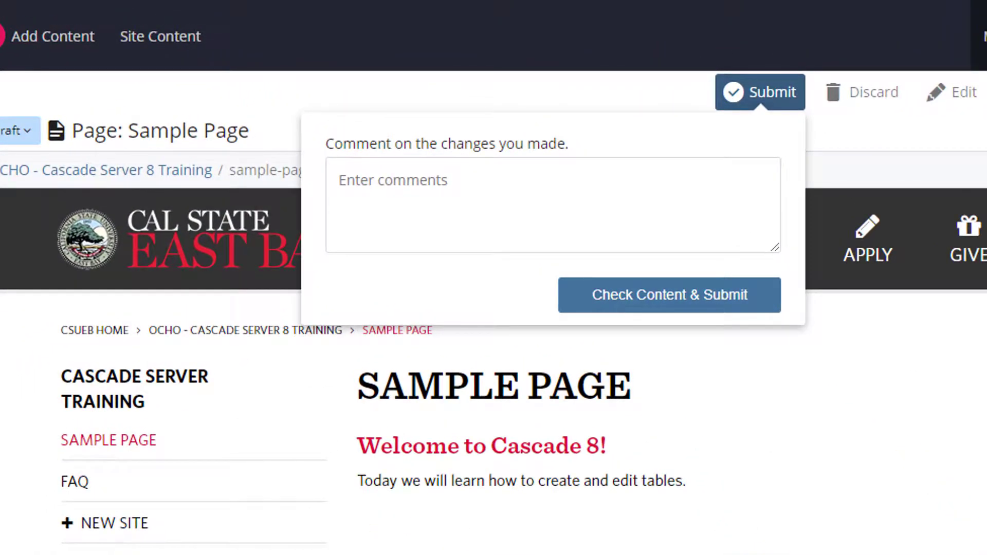
{"action": "left_click", "coordinate": [593, 189]}
{"action": "type", "text": "Create"}
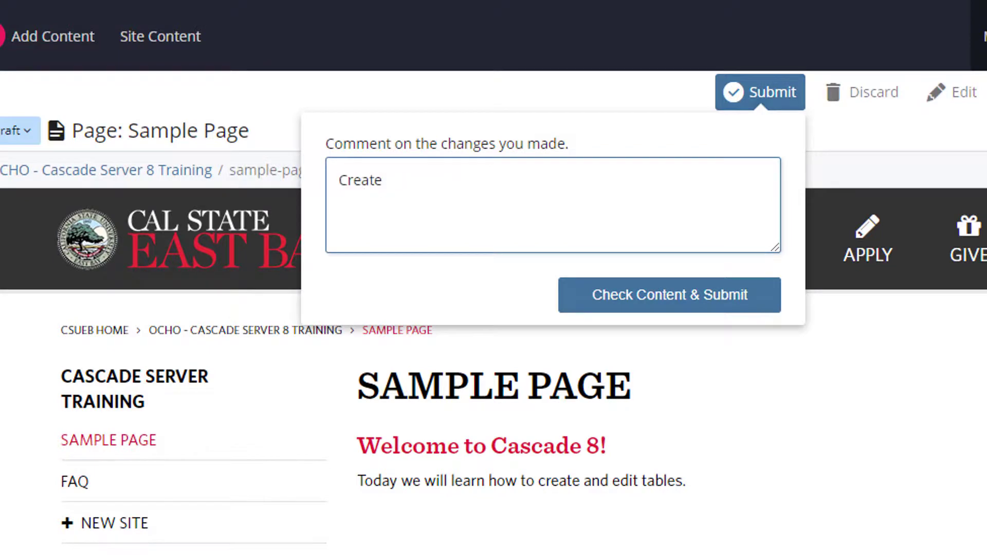
{"action": "type", "text": " Staff and Faculty "}
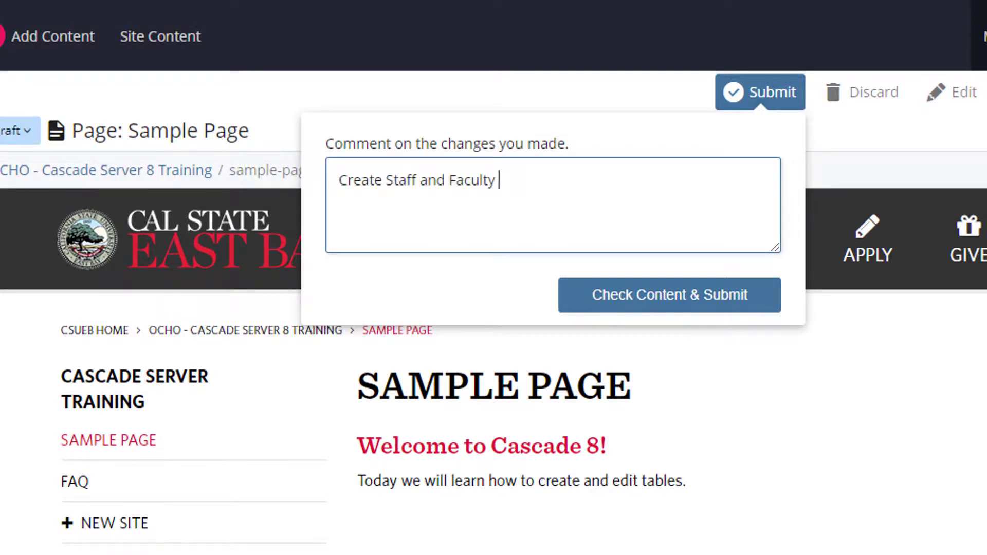
{"action": "type", "text": "hours."}
{"action": "left_click", "coordinate": [709, 303]}
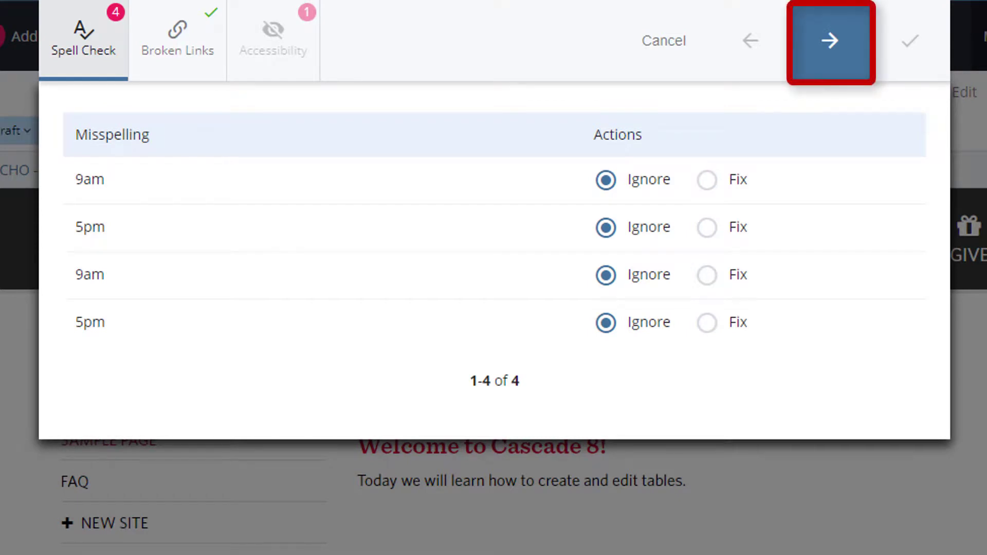
- Go through the spelling, broken link and accessibility checks with all issues ignored, and complete the submission
{"action": "left_click", "coordinate": [821, 64]}
{"action": "left_click", "coordinate": [821, 64]}
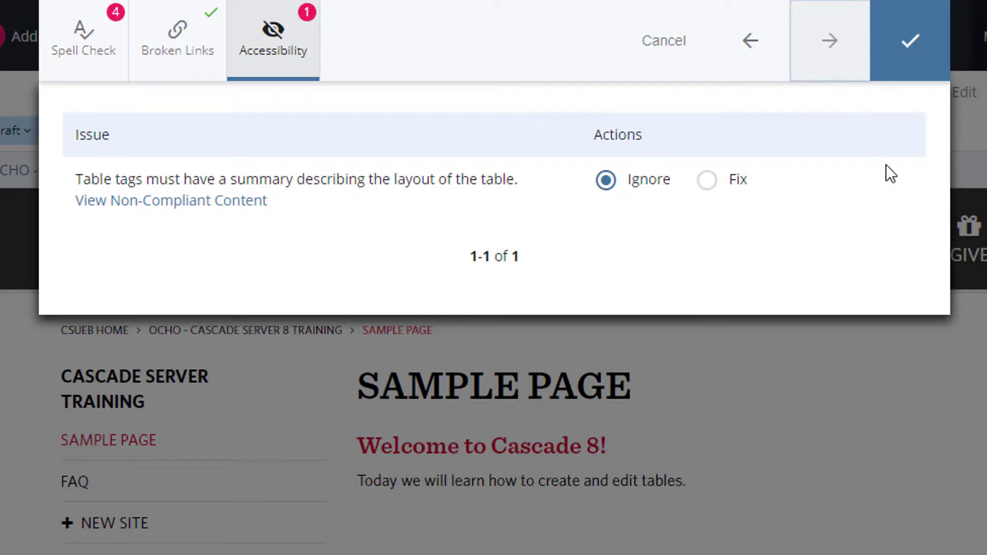
{"action": "left_click", "coordinate": [911, 51]}
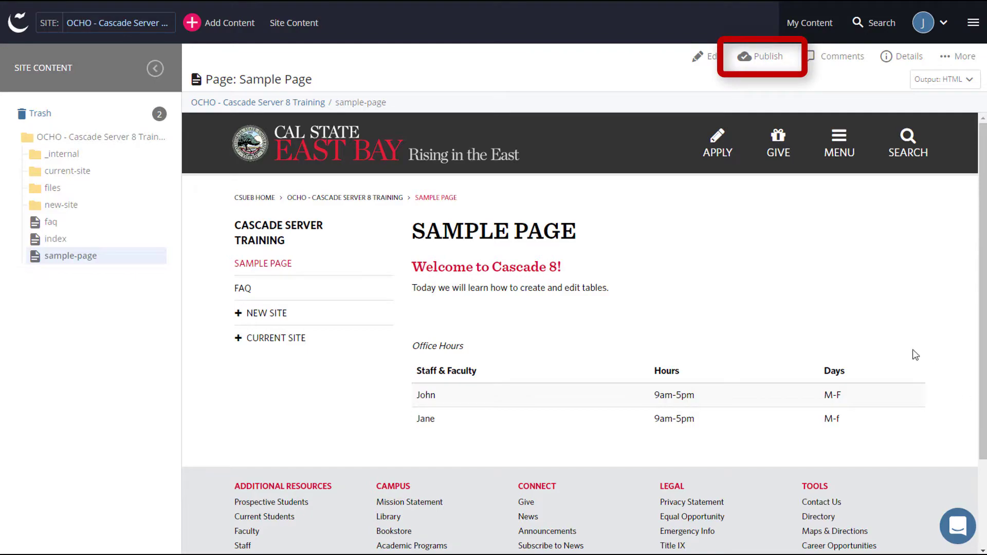
- Publish sample-page as HTML to the Production and Test destinations with a publish report
{"action": "left_click", "coordinate": [762, 57]}
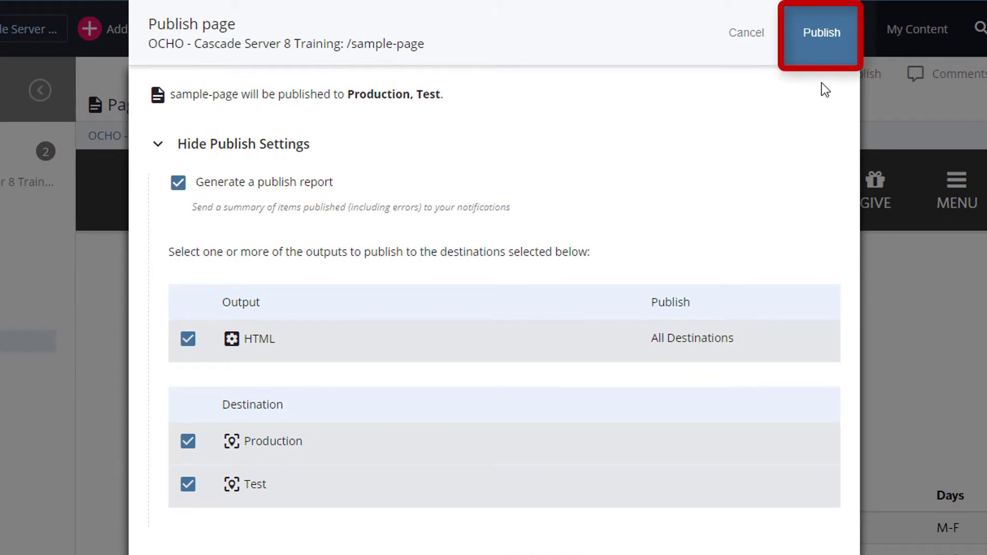
{"action": "left_click", "coordinate": [816, 56]}
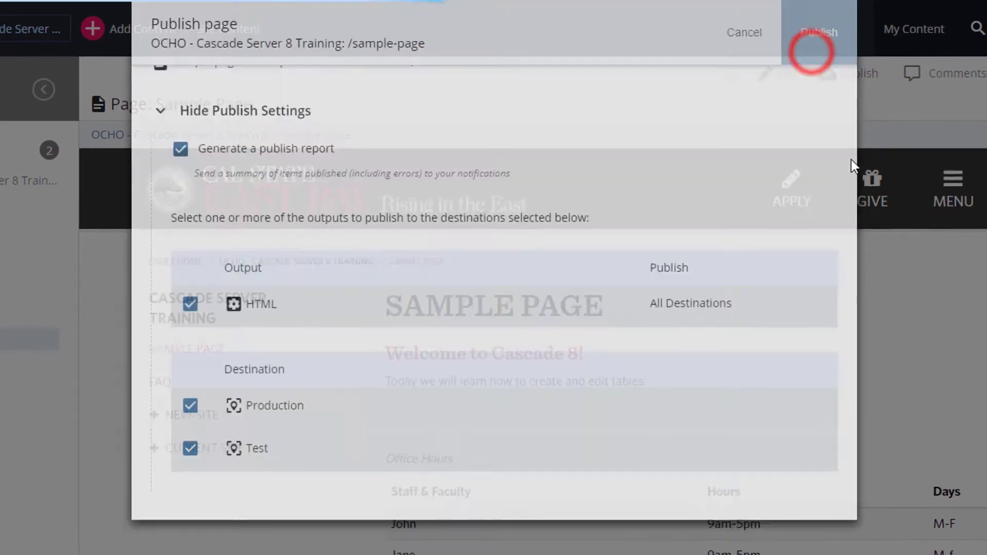